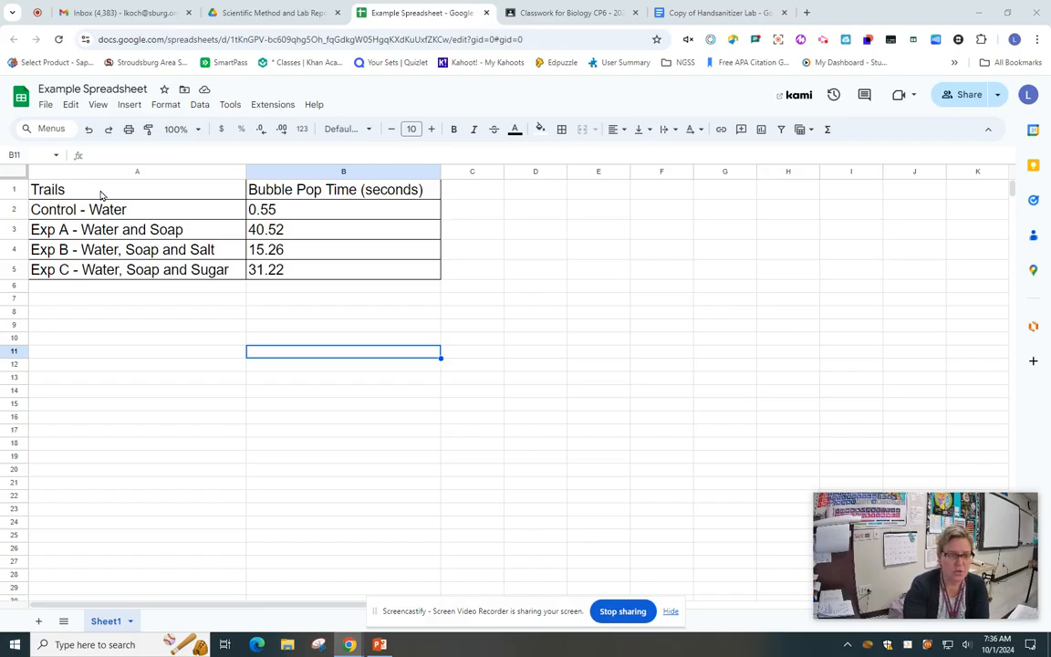
Step: Remove all borders from the data table in cells A1:B5
left_click_drag(101, 195, 311, 270)
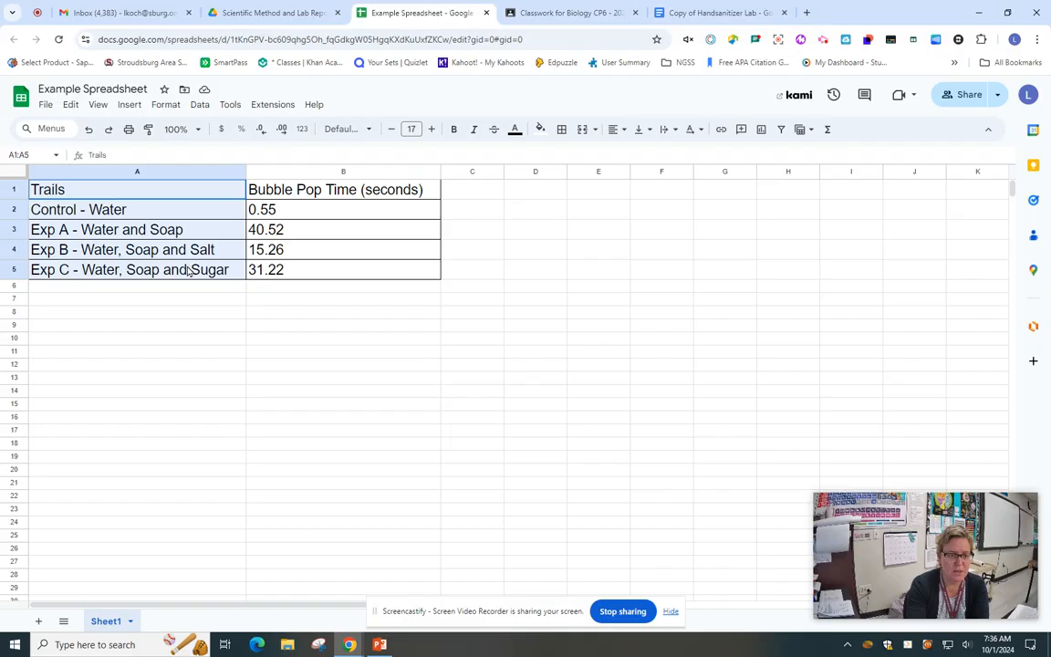
left_click(562, 129)
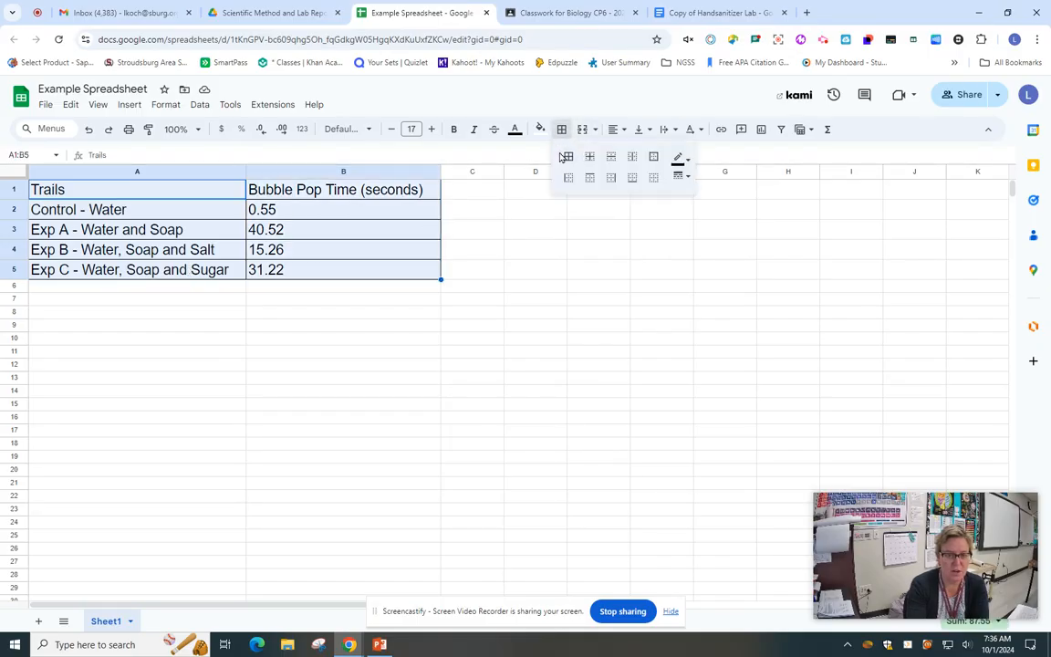
left_click(653, 179)
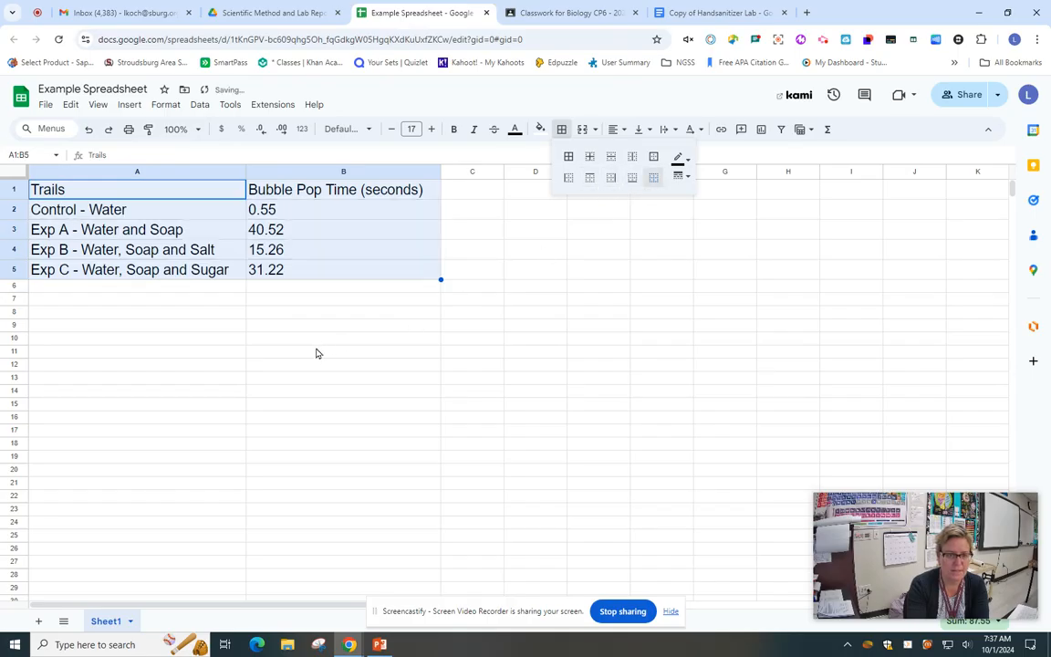
left_click(316, 353)
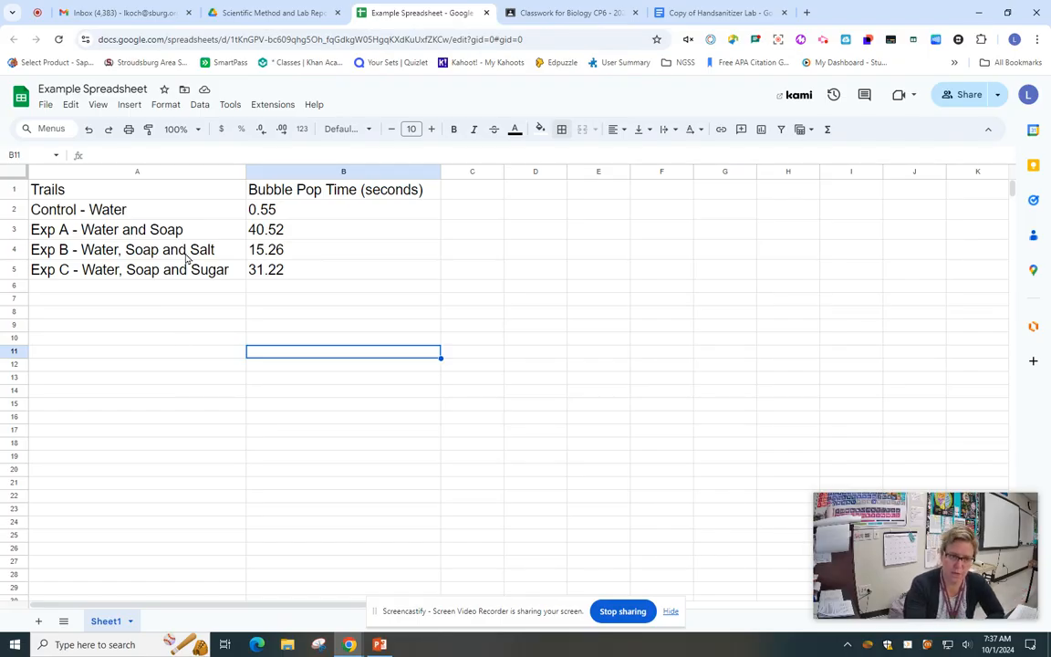
Step: Make the header cells A1:B1 bold and resize column A so its longest label fits
left_click(93, 191)
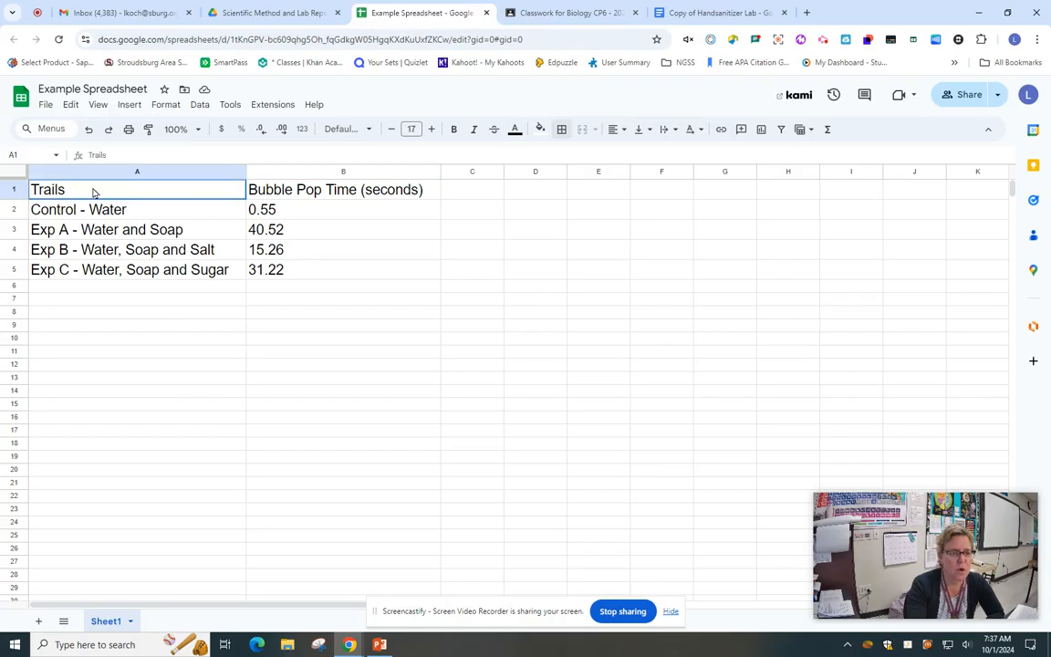
left_click_drag(93, 191, 304, 190)
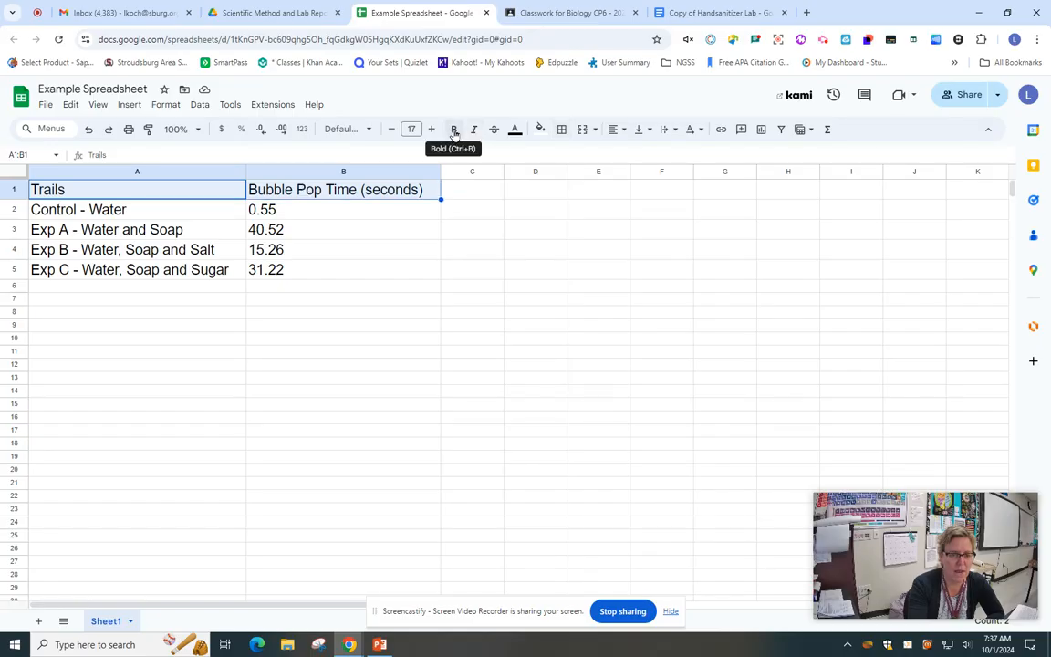
left_click(453, 131)
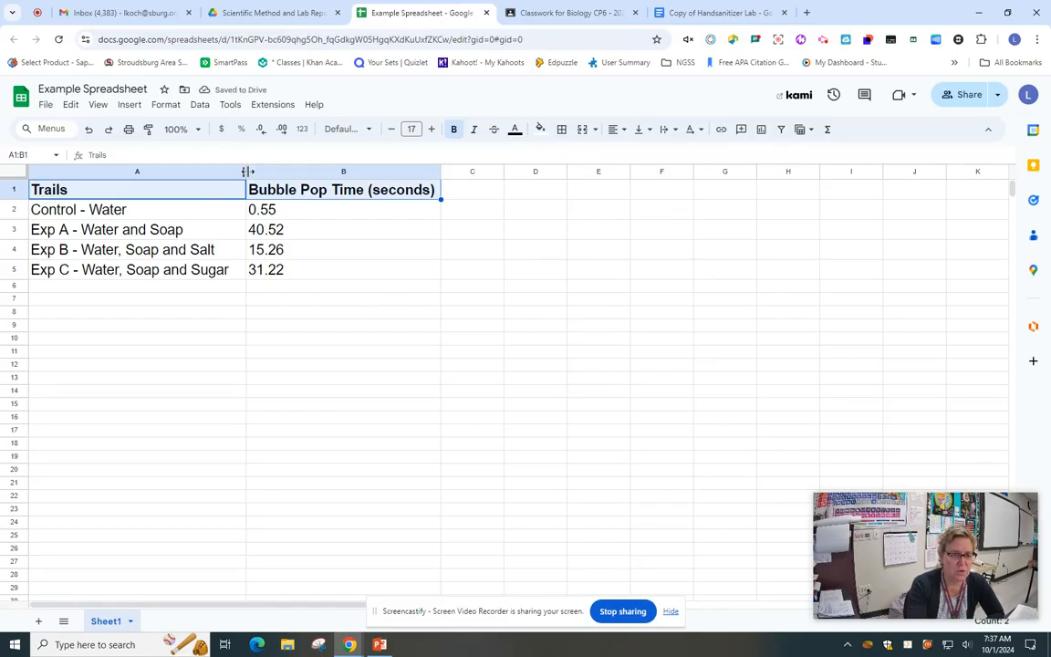
left_click_drag(247, 172, 154, 171)
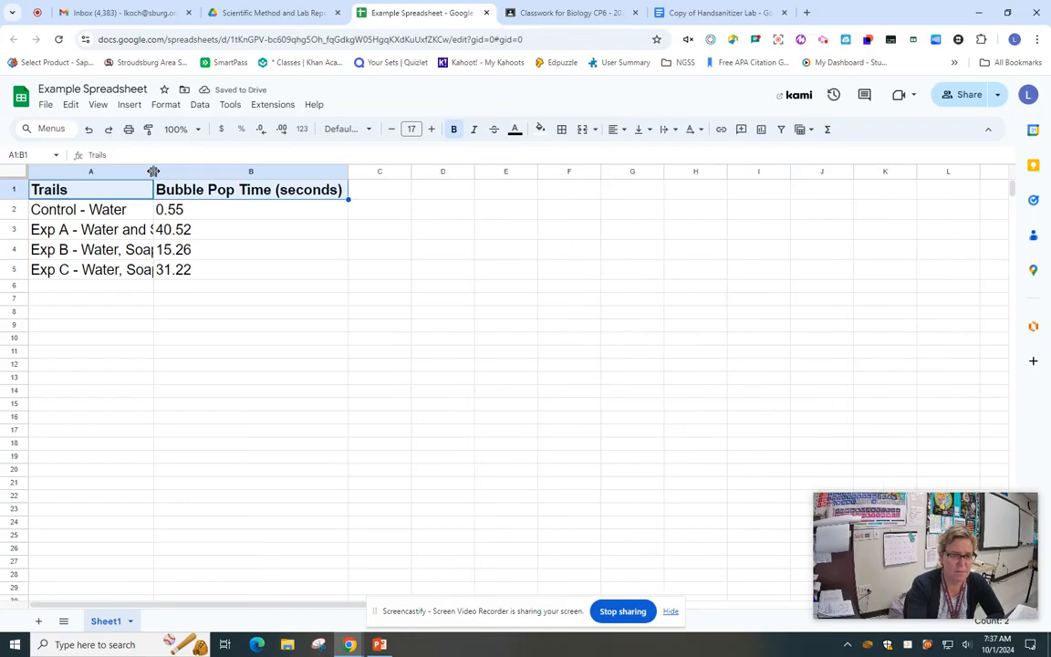
left_click_drag(152, 172, 248, 174)
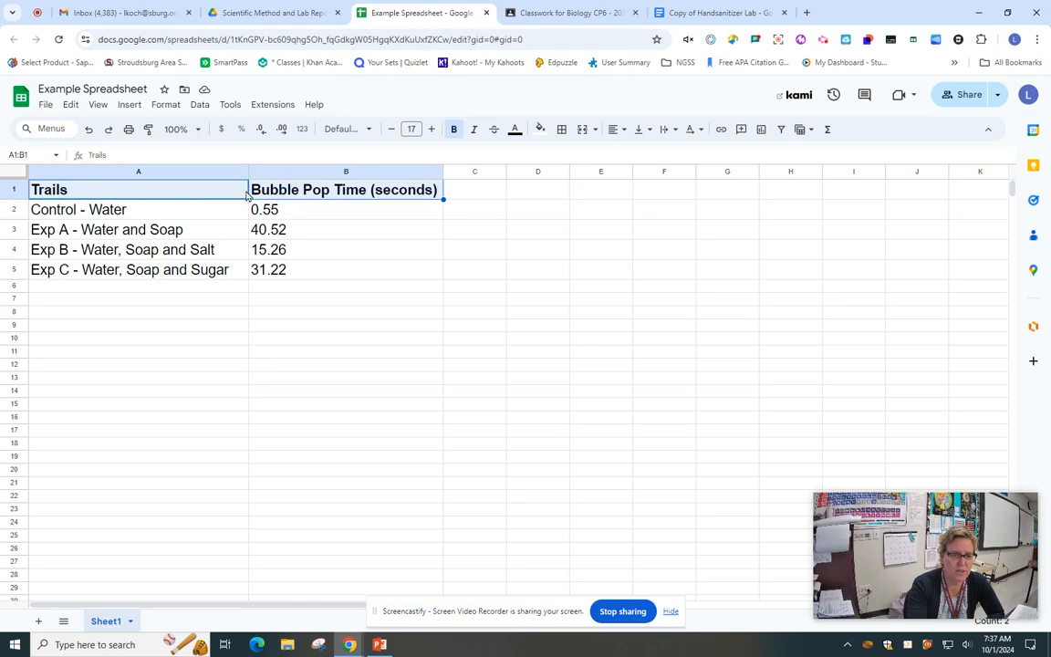
Step: Centre the contents of cells A1:B5 horizontally
left_click(103, 196)
left_click_drag(102, 196, 317, 278)
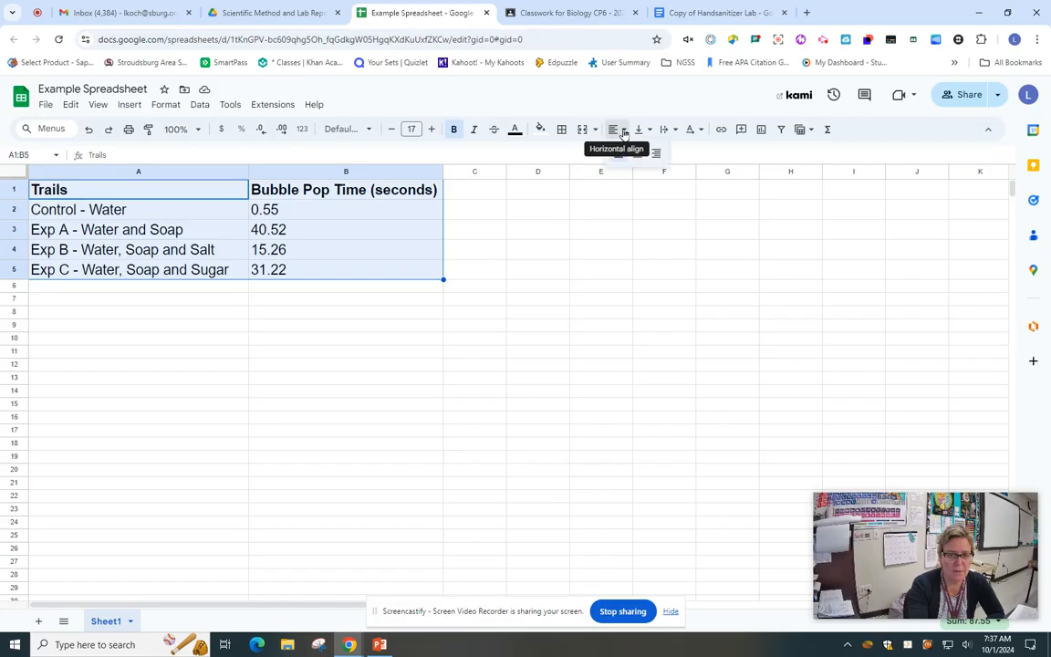
left_click(623, 132)
left_click(636, 155)
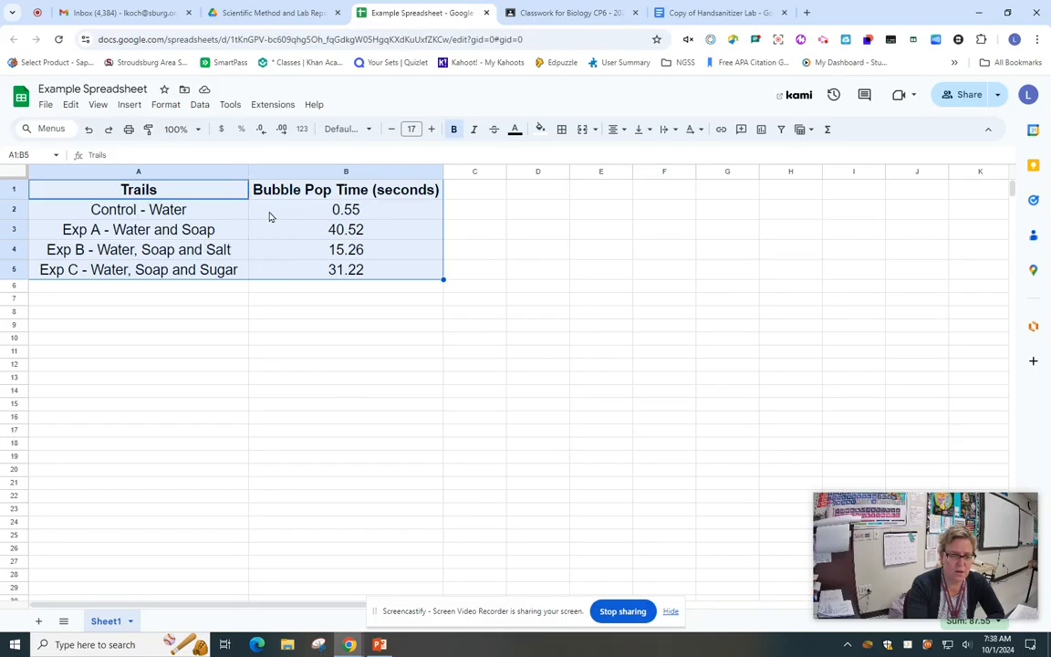
Step: Apply all borders to the data table in cells A1:B5
left_click(562, 131)
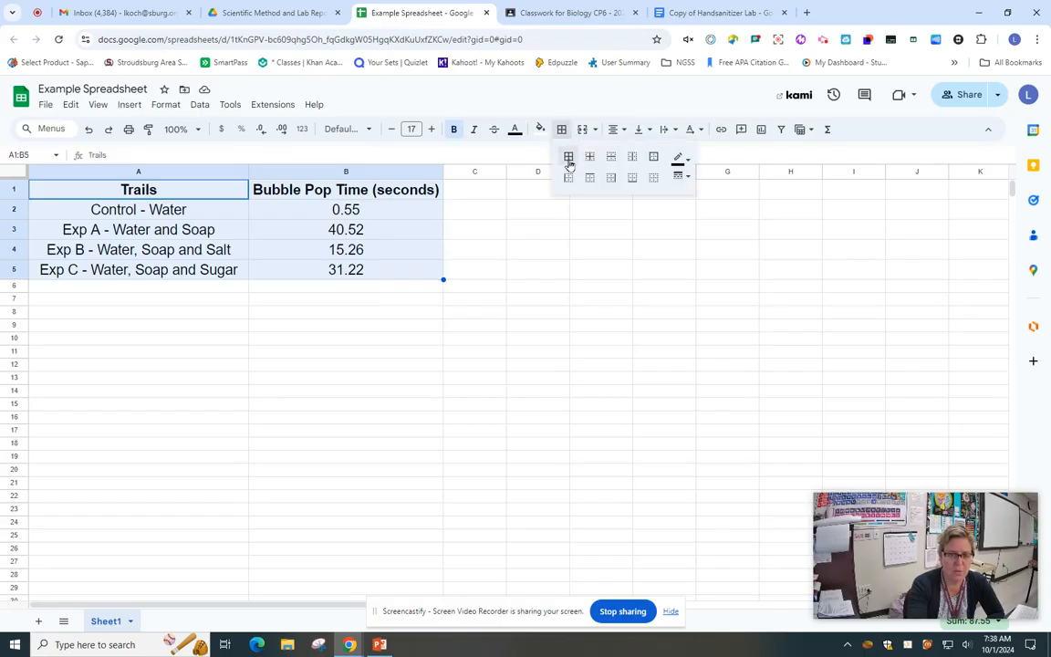
left_click(568, 158)
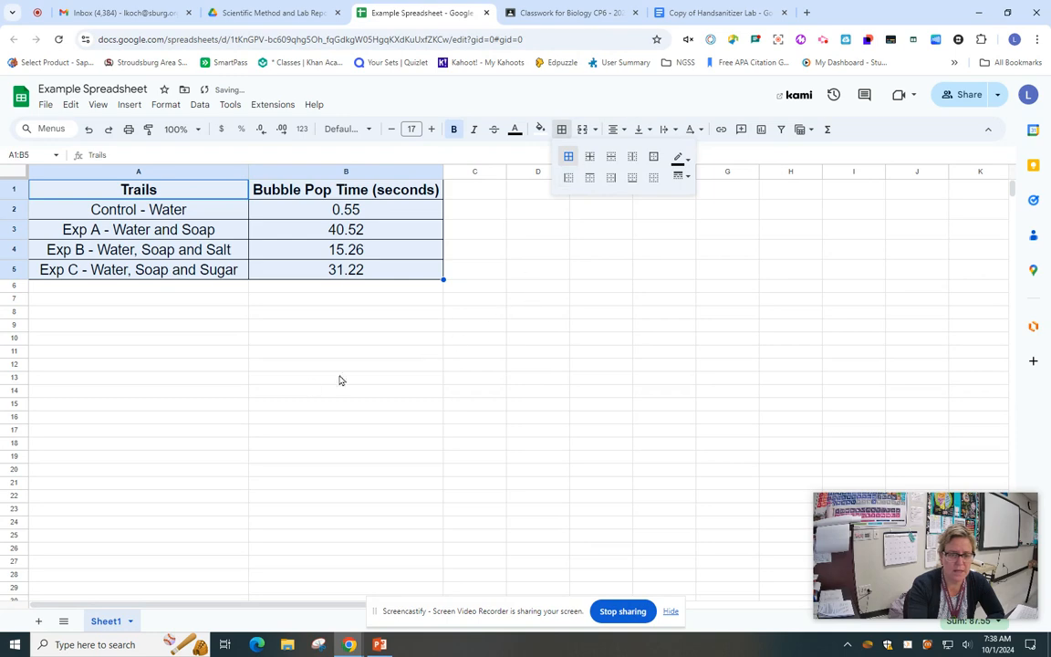
left_click(219, 384)
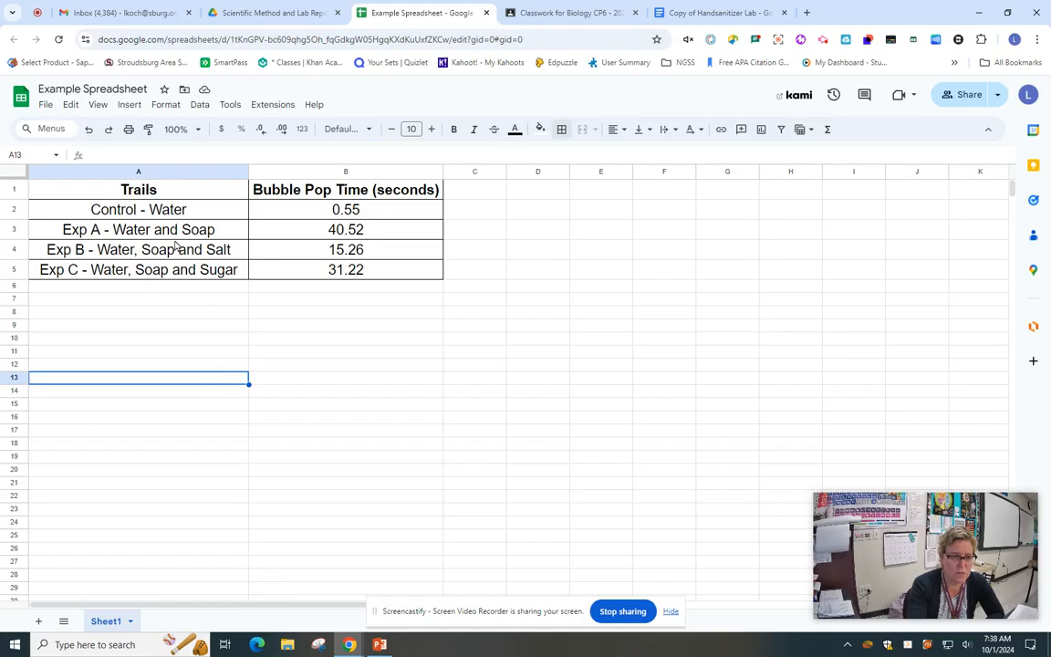
Step: Copy cells A1:B5 and paste them below the Table 1 heading in the Copy of Handsanitizer Lab document, linked to the spreadsheet
left_click_drag(141, 189, 355, 277)
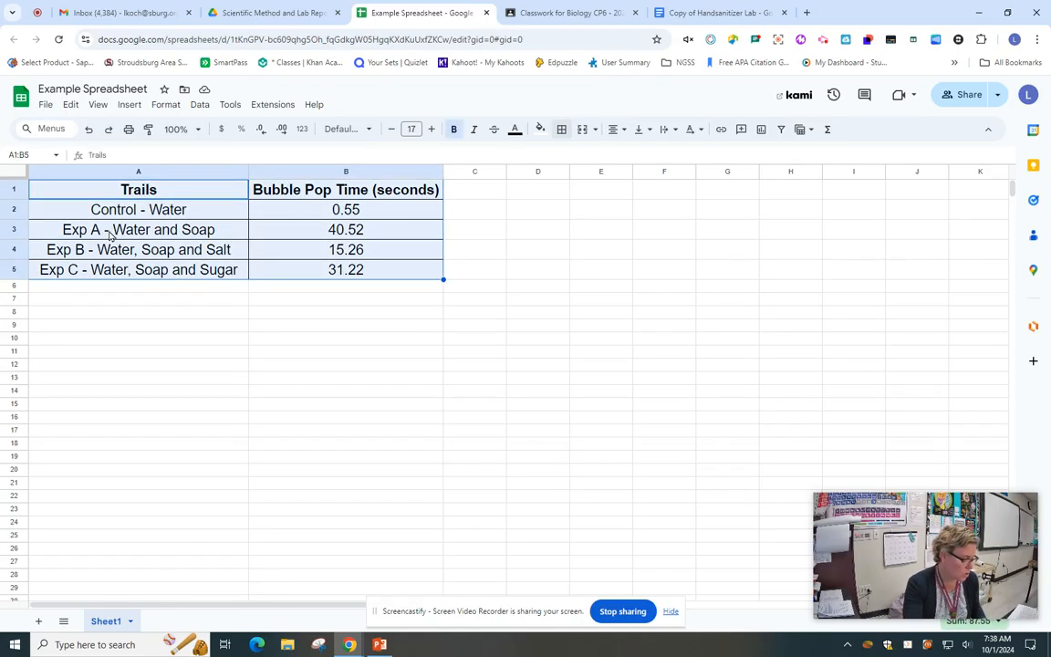
left_click(72, 106)
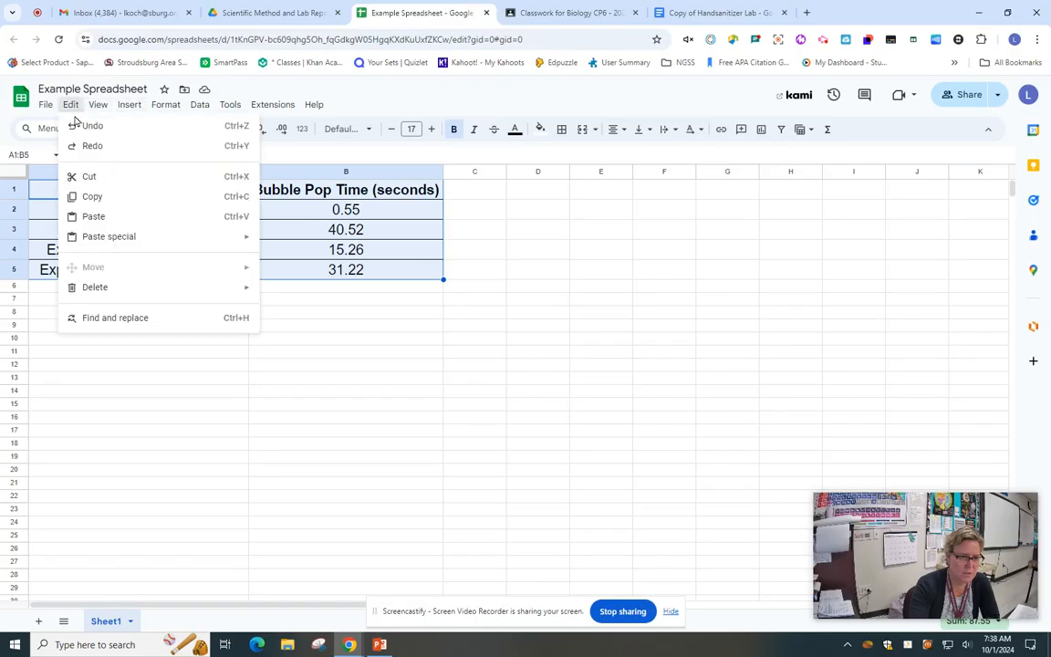
left_click(100, 200)
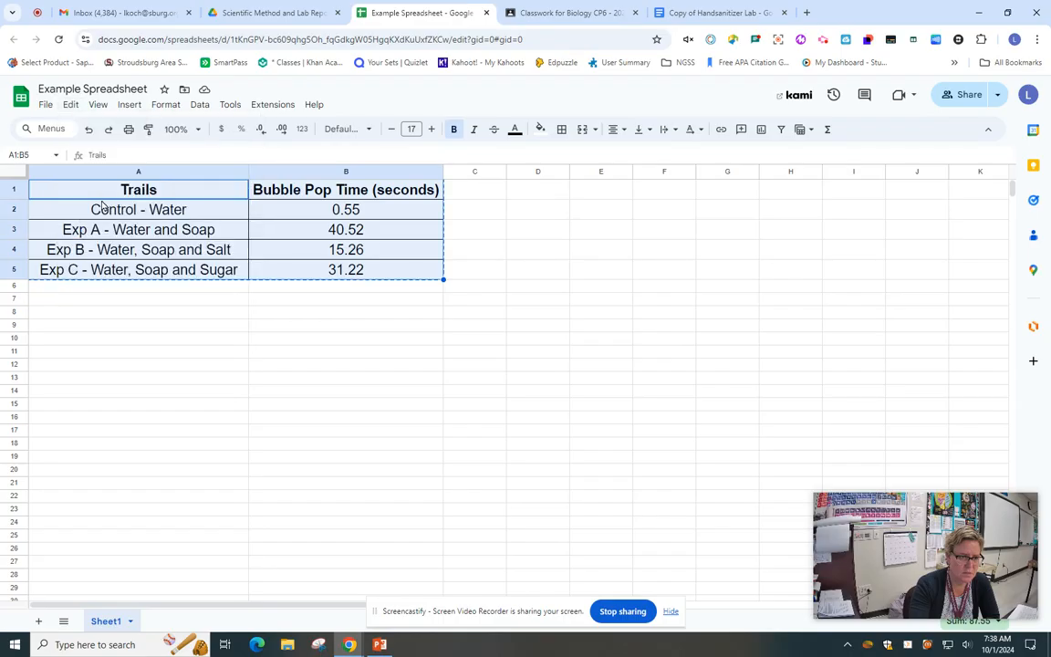
left_click(650, 14)
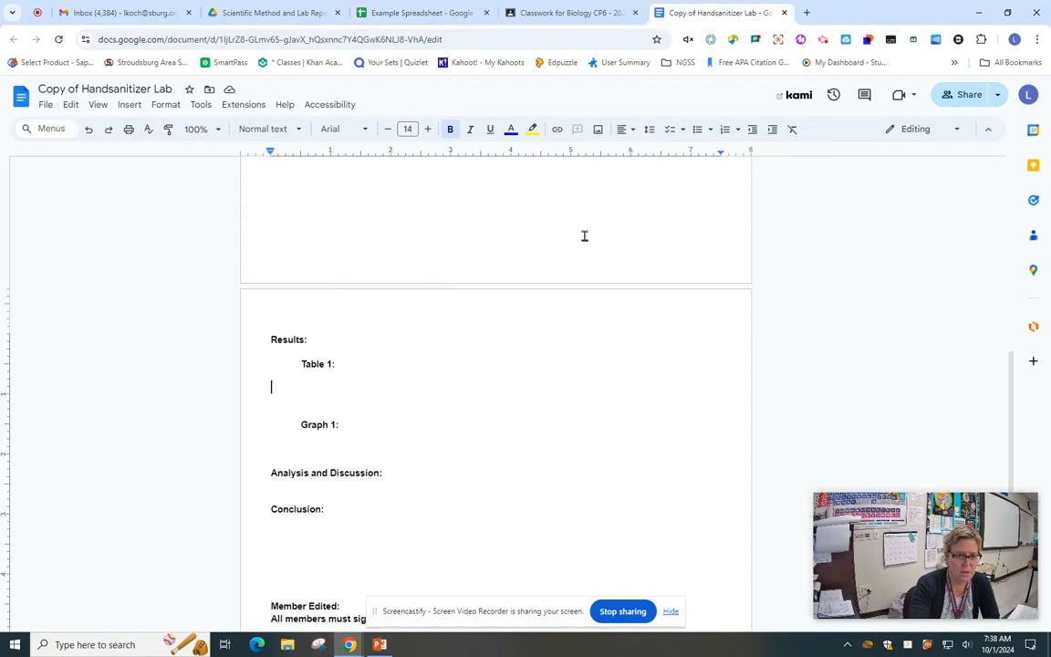
left_click(280, 385)
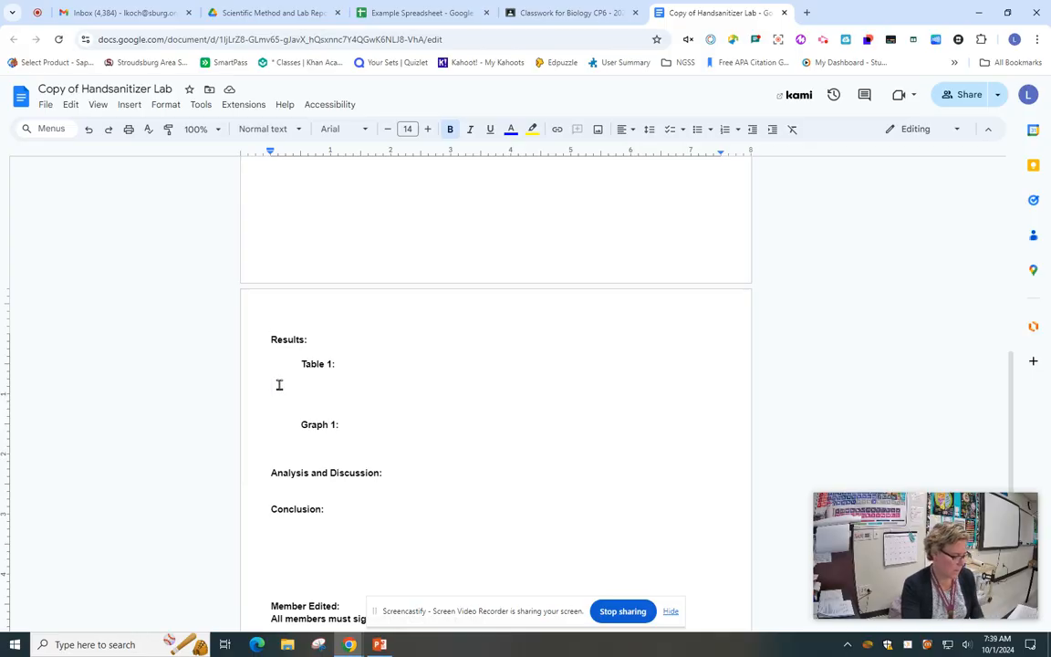
key("ctrl+v")
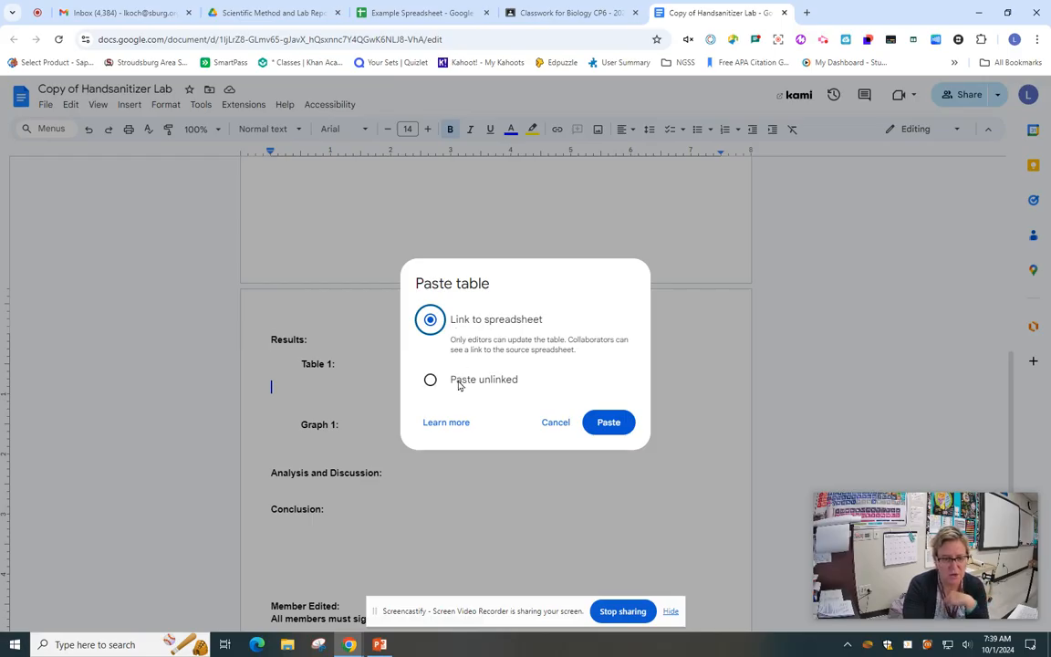
left_click(612, 425)
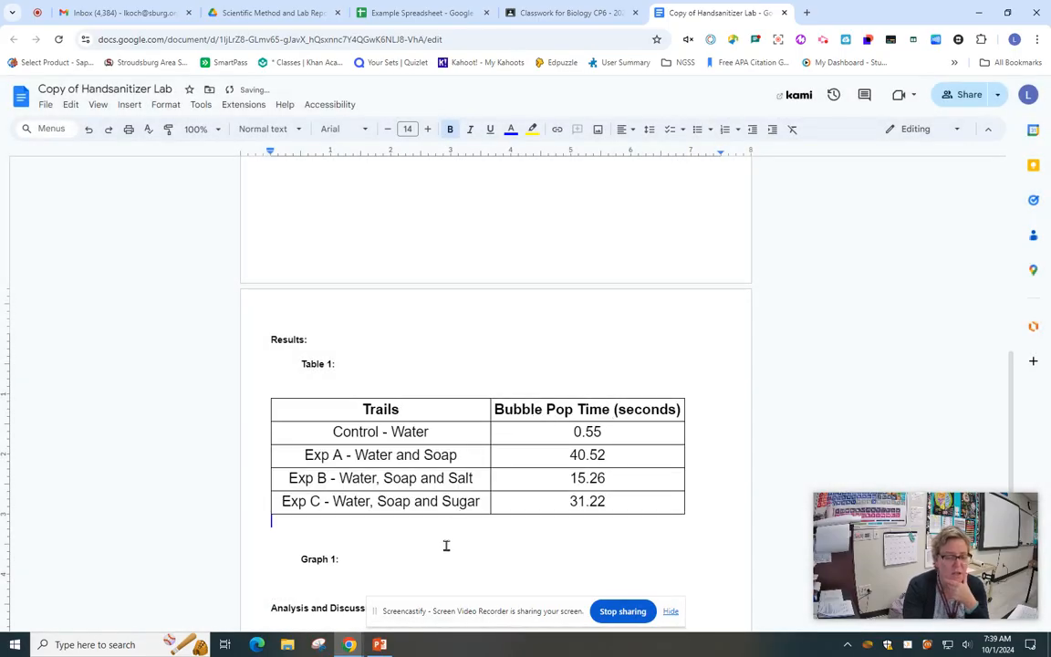
Step: Try to centre the pasted table and the blank lines around it on the page
left_click(621, 128)
left_click(638, 151)
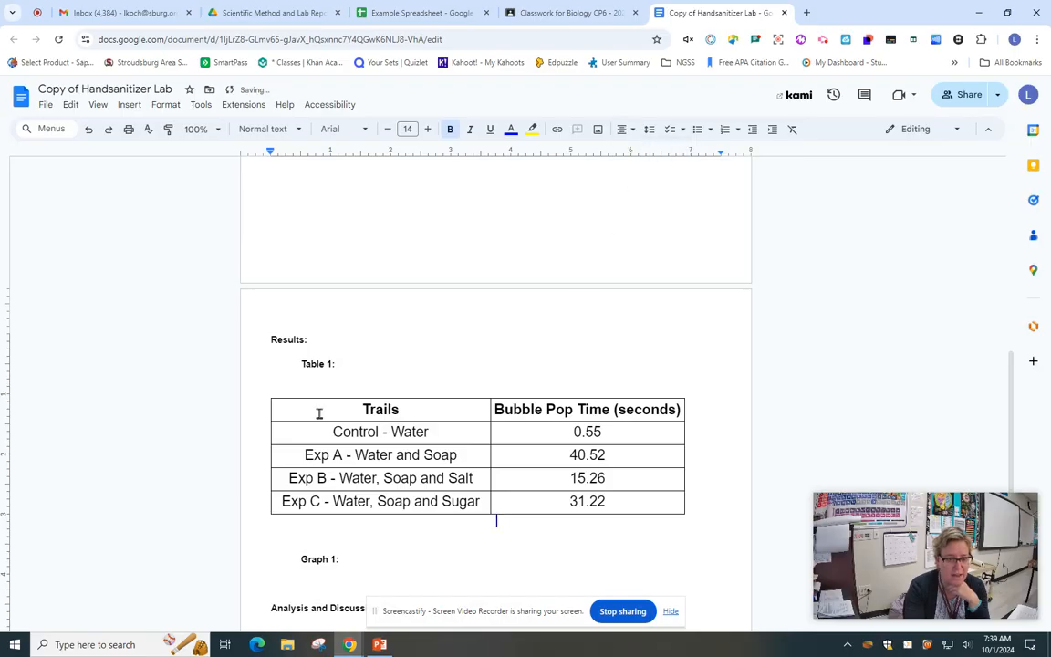
left_click(272, 390)
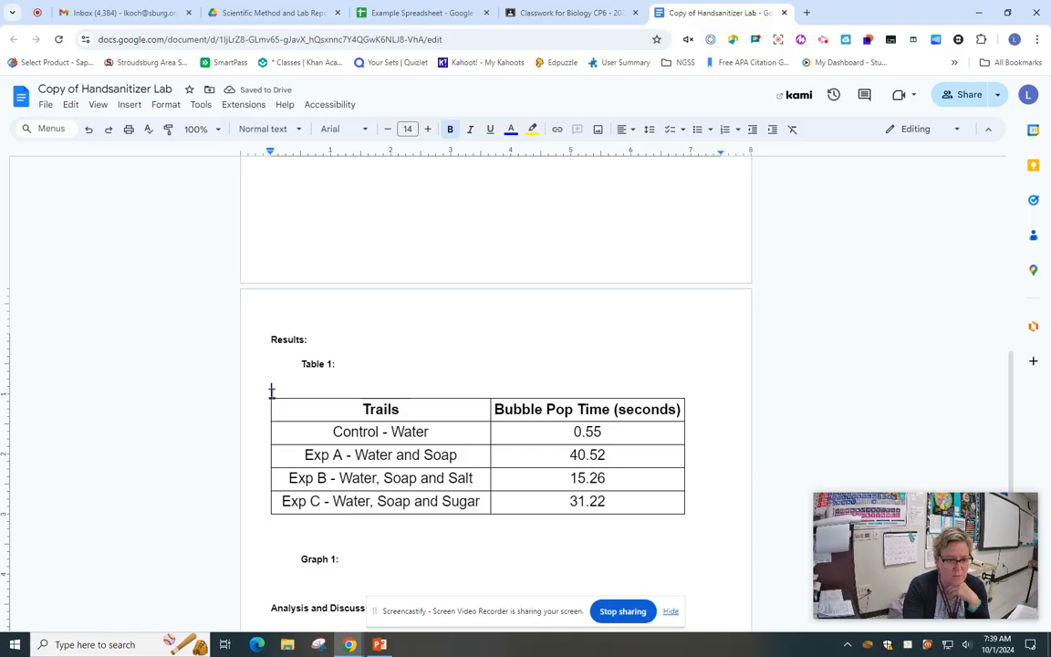
left_click_drag(272, 391, 704, 493)
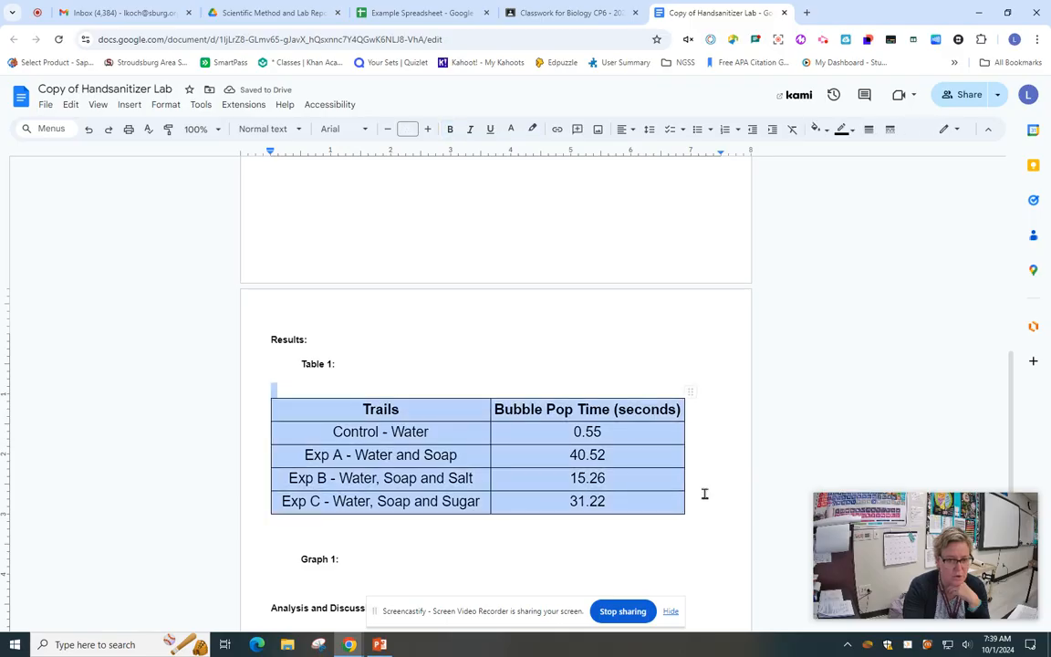
left_click(621, 129)
left_click(641, 151)
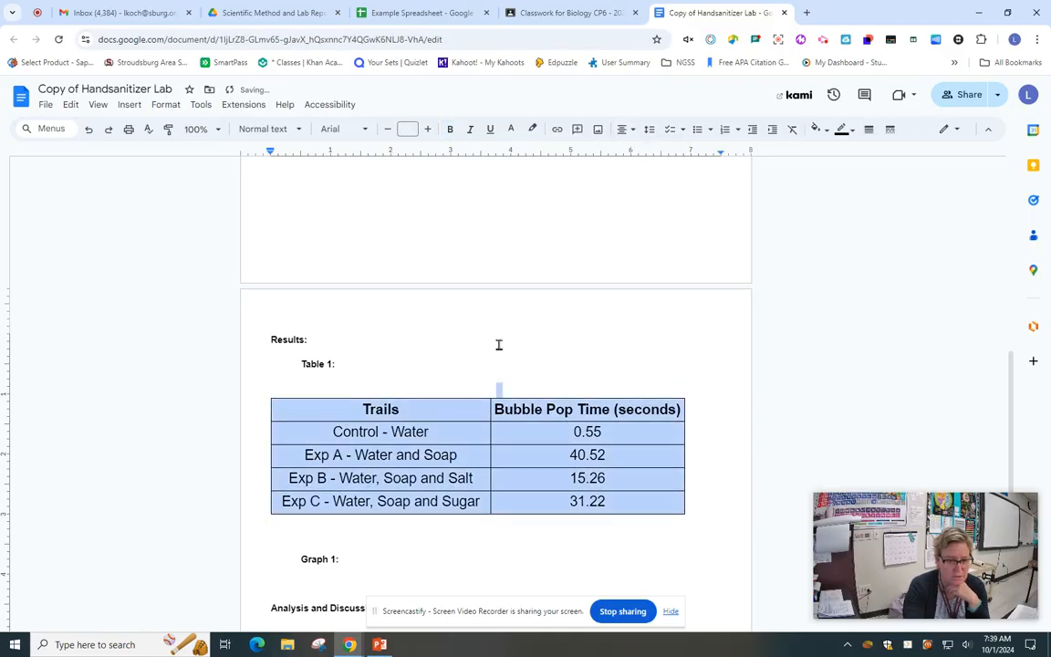
left_click(450, 310)
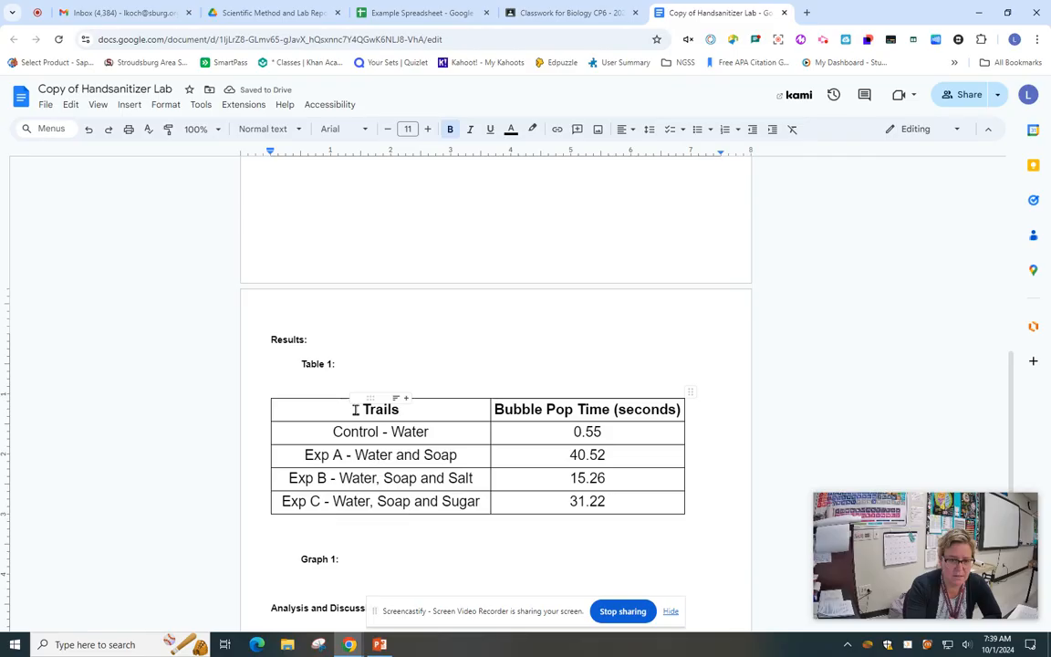
Step: Title Table 1 "Time Bubbles Take to Pop Using Different Solutions"
left_click(342, 363)
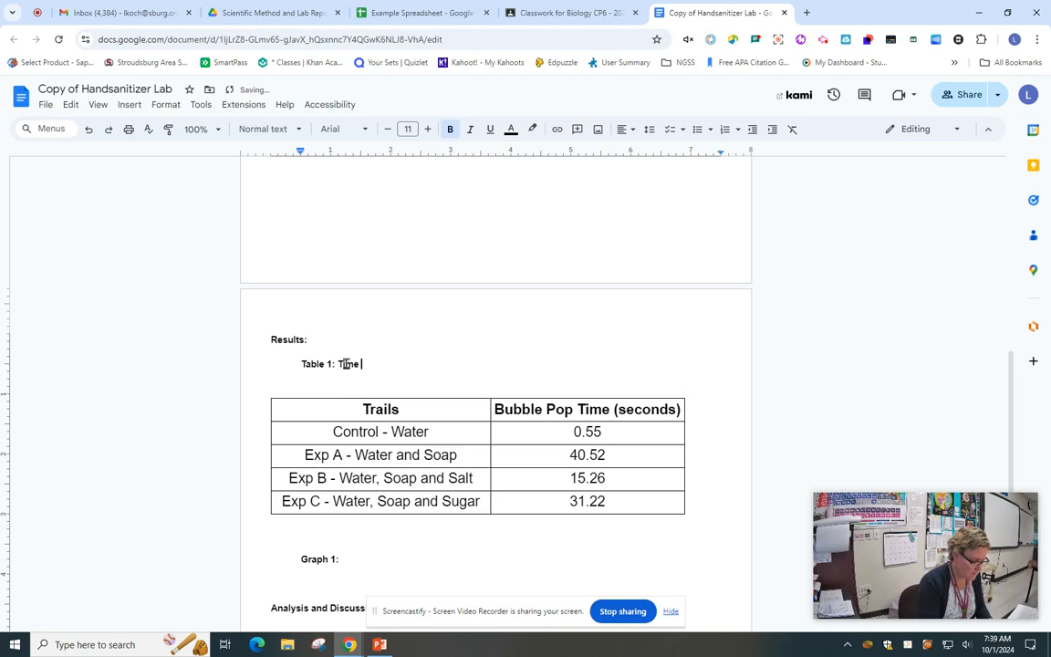
type("Time Bubbles t")
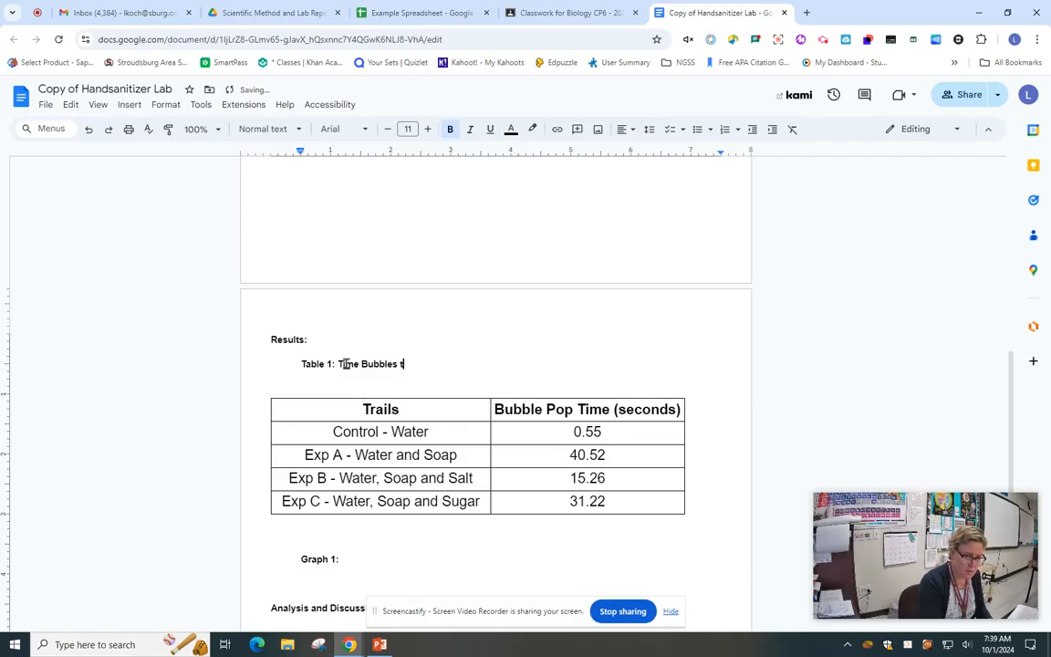
type("ake to Pop")
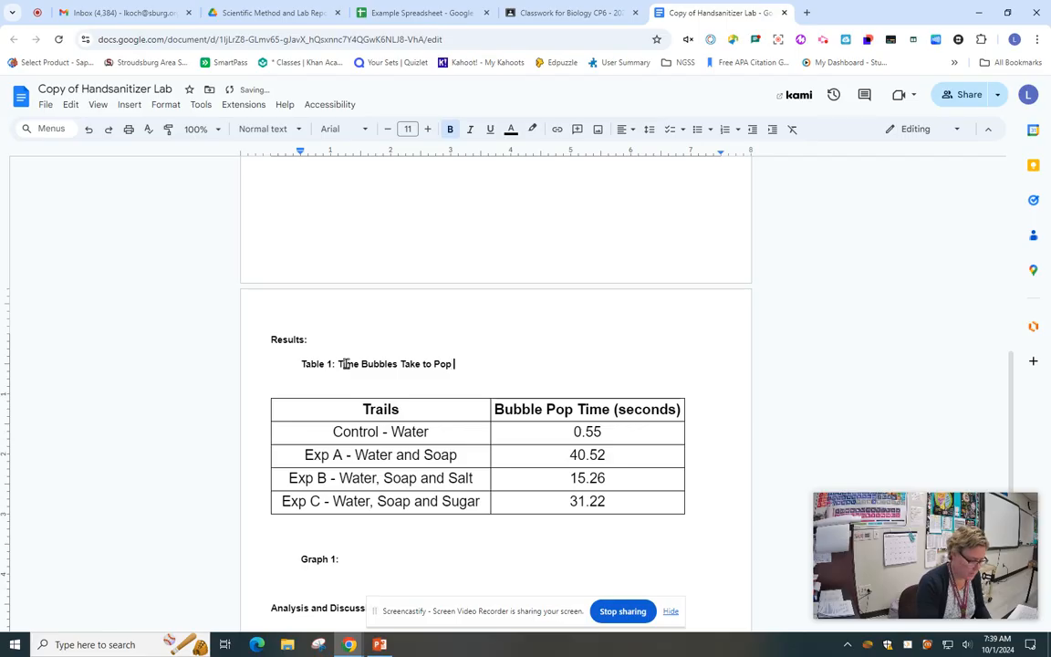
key("BackSpace")
key("BackSpace")
key("BackSpace")
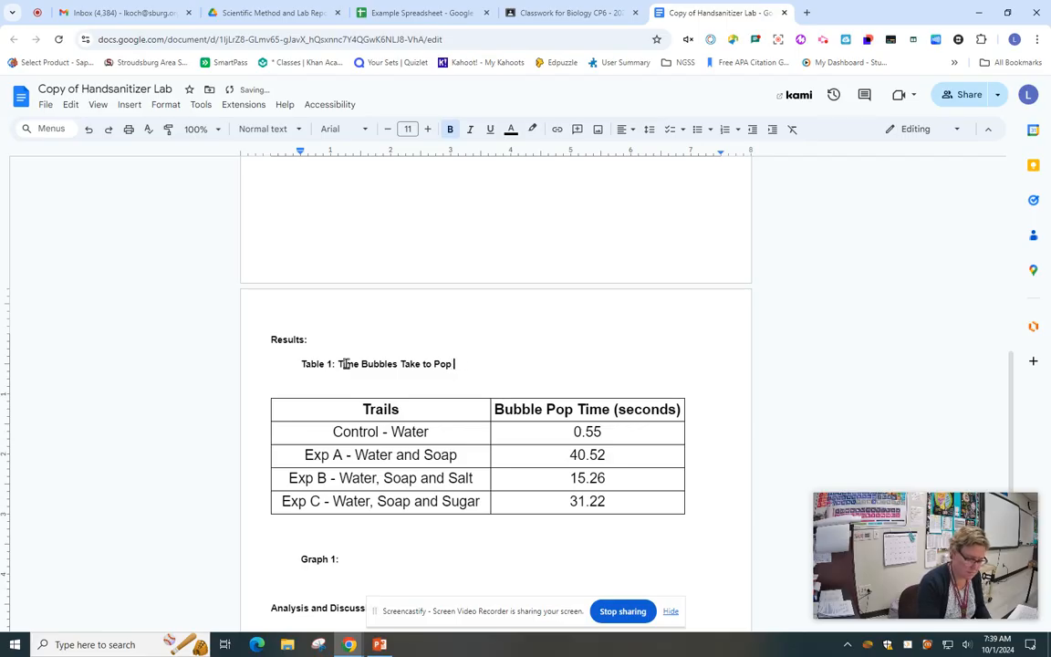
type("Using Differ")
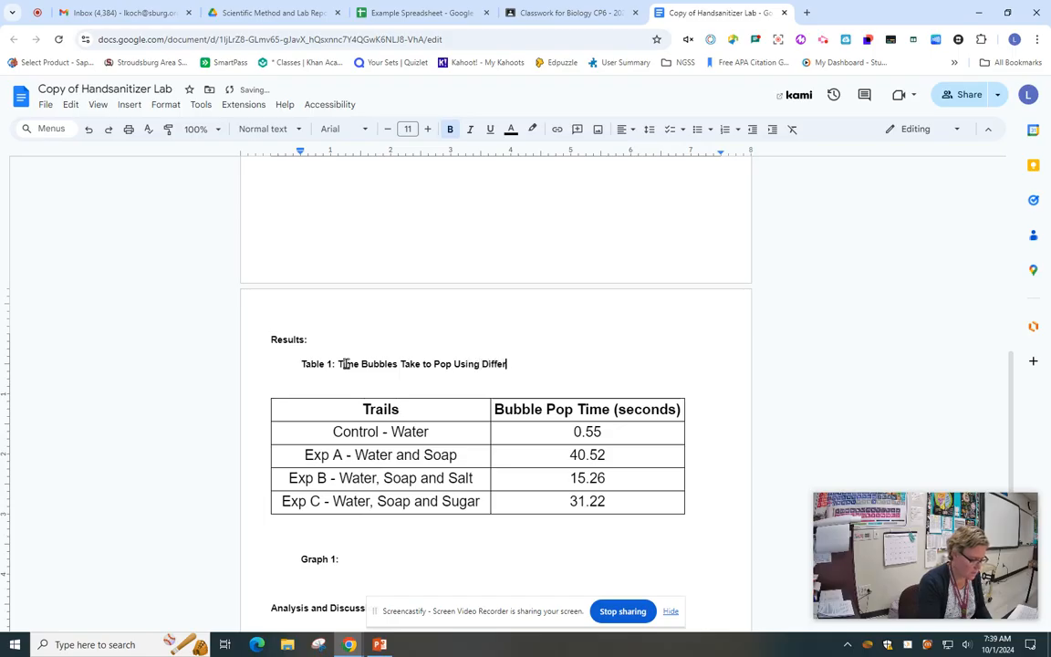
type("ent Solutions")
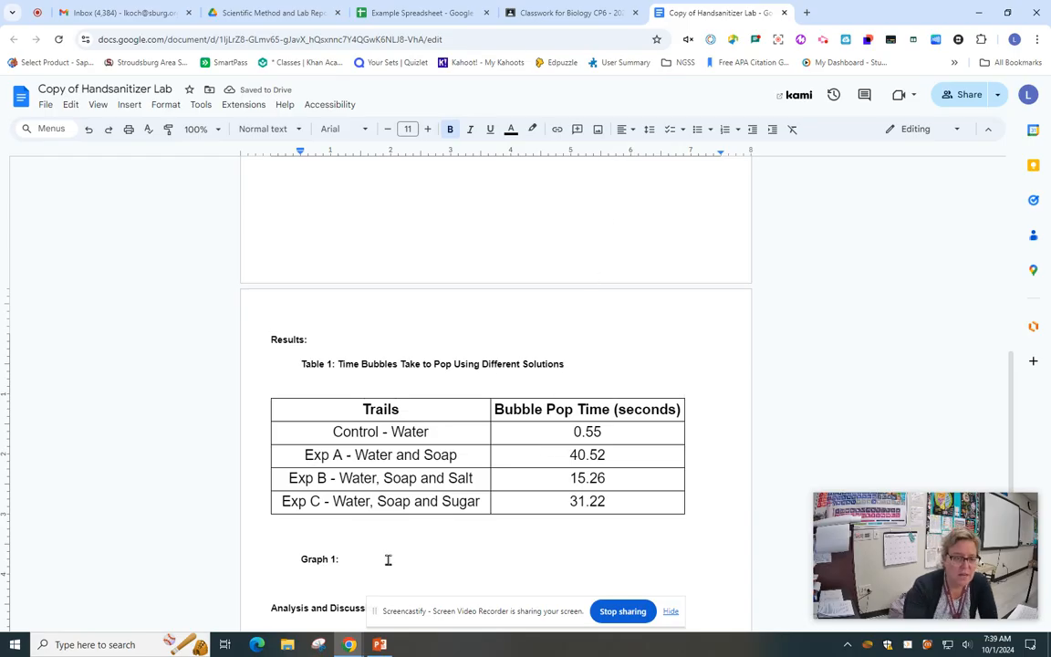
Step: Place the insertion point on the blank line below the Graph 1 heading and switch to the Example Spreadsheet
scroll(387, 560, "down", 1)
left_click(298, 519)
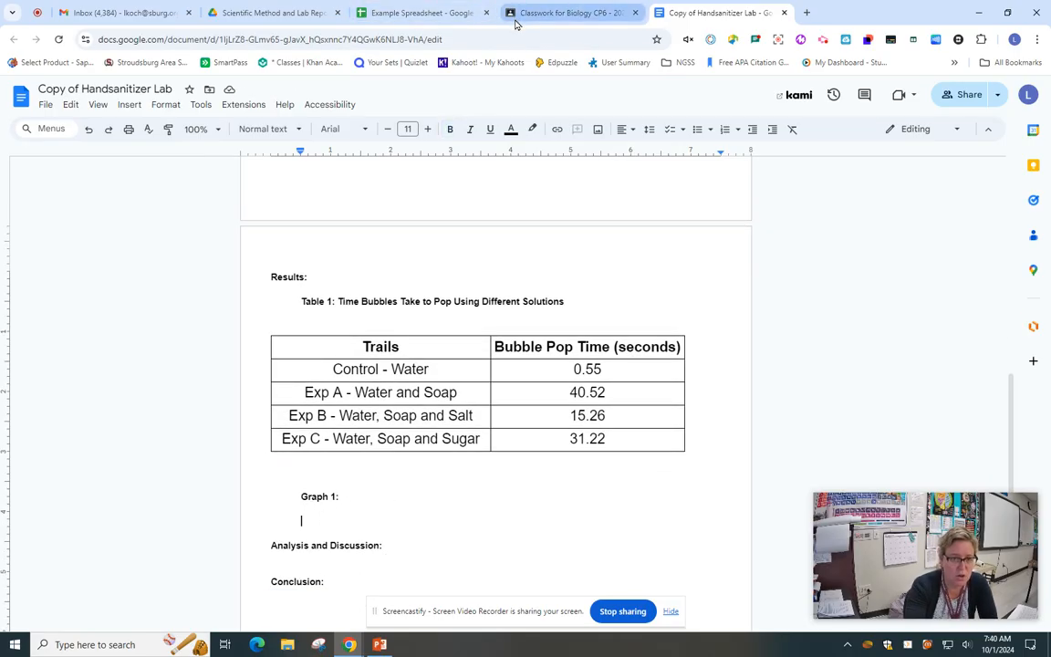
left_click(424, 15)
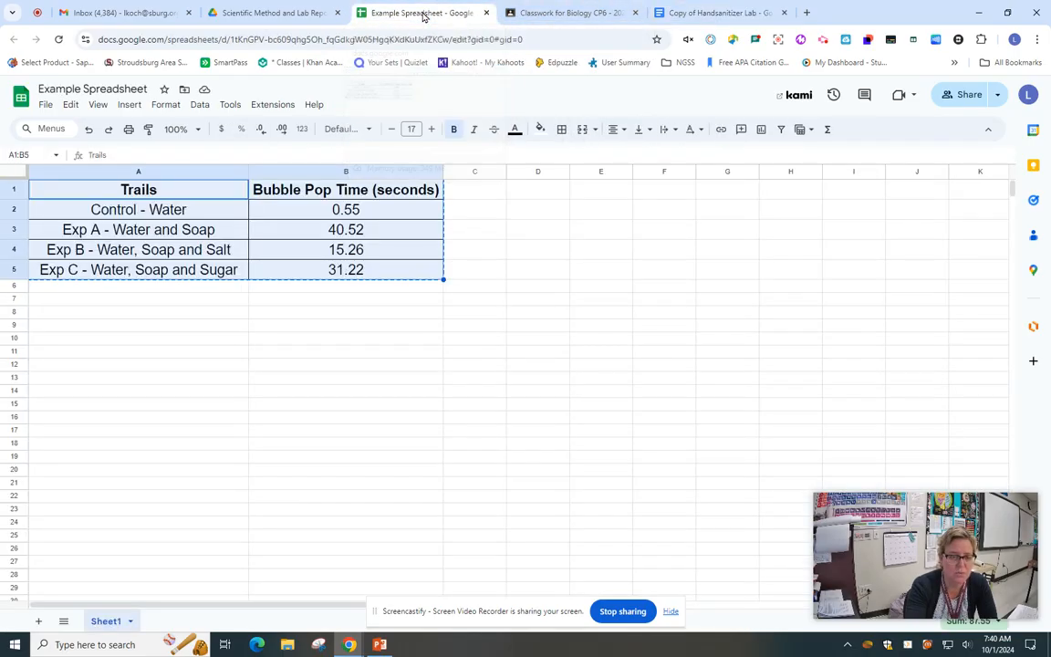
left_click(345, 365)
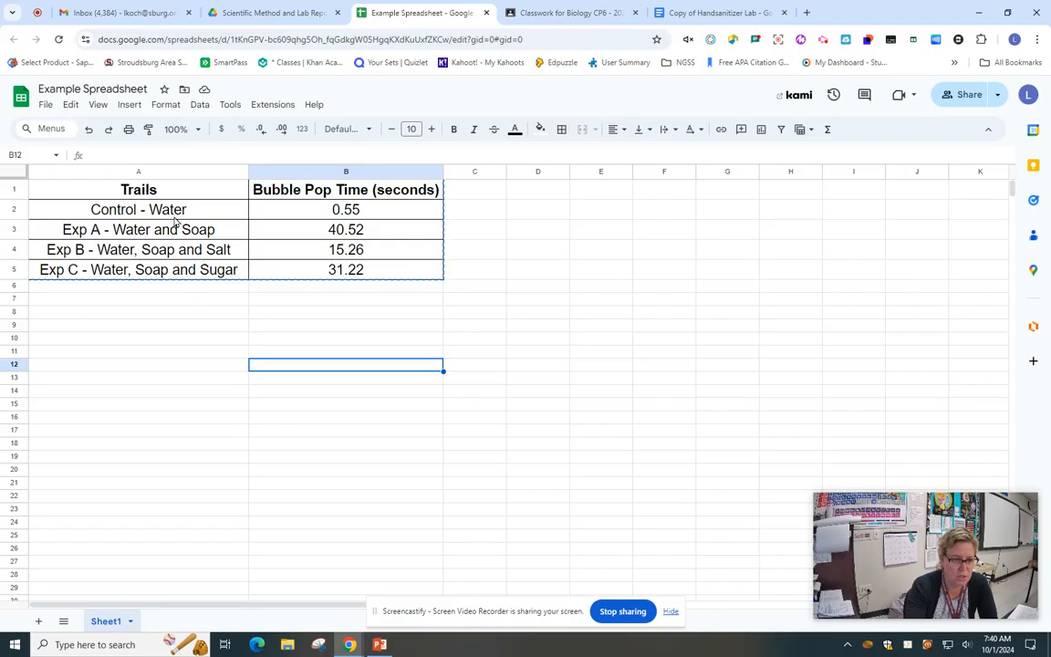
Step: Insert a column chart from cells A1:B5 and move it below the data table
left_click_drag(184, 192, 347, 274)
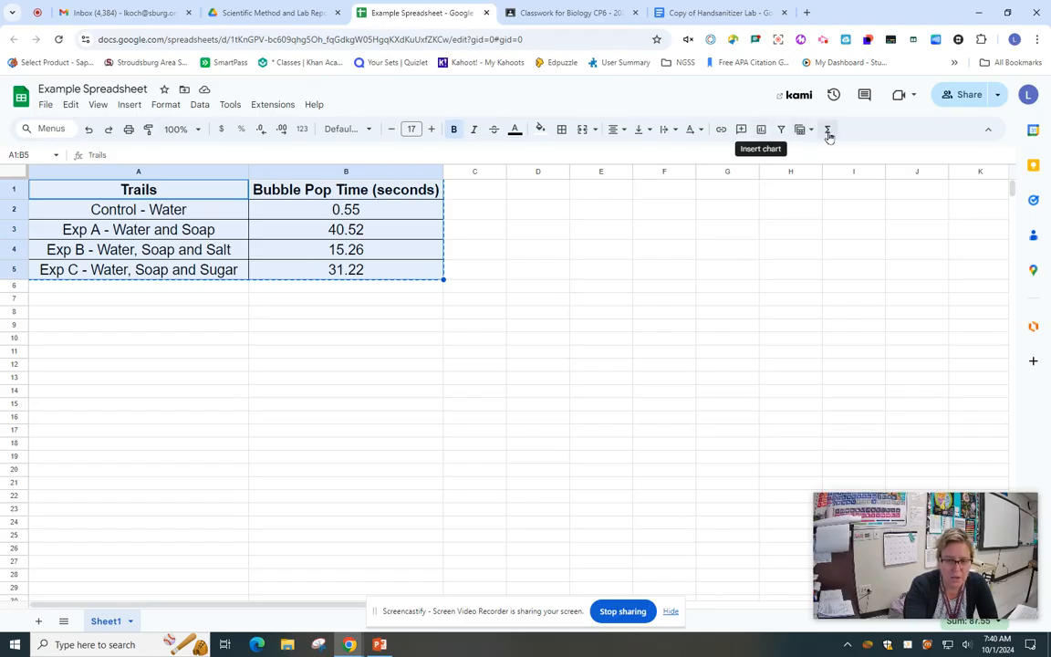
left_click(761, 130)
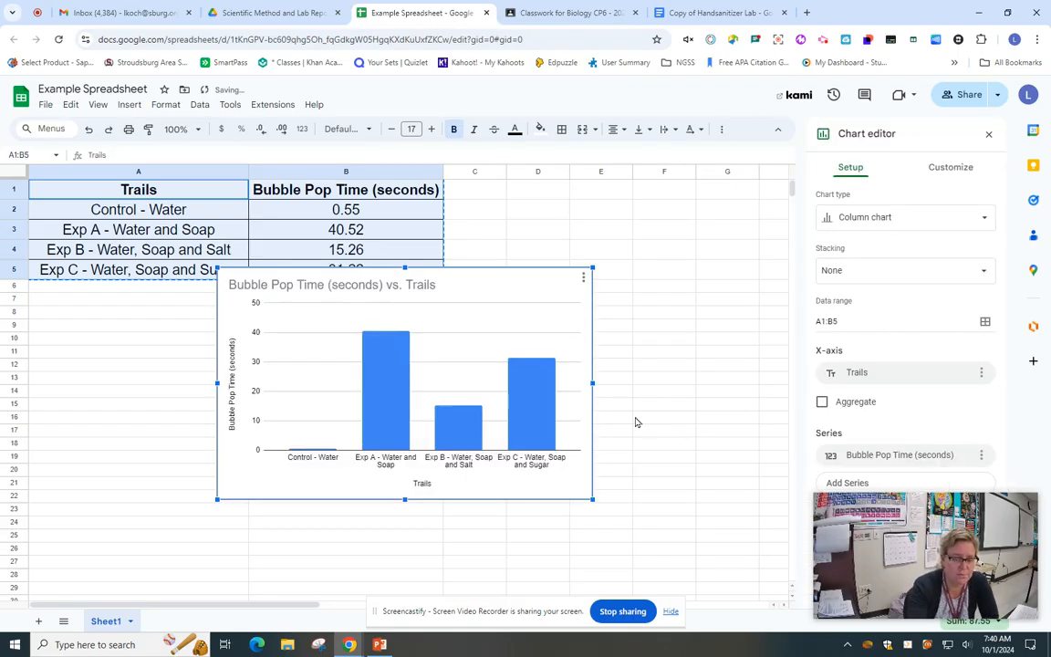
left_click_drag(521, 282, 443, 337)
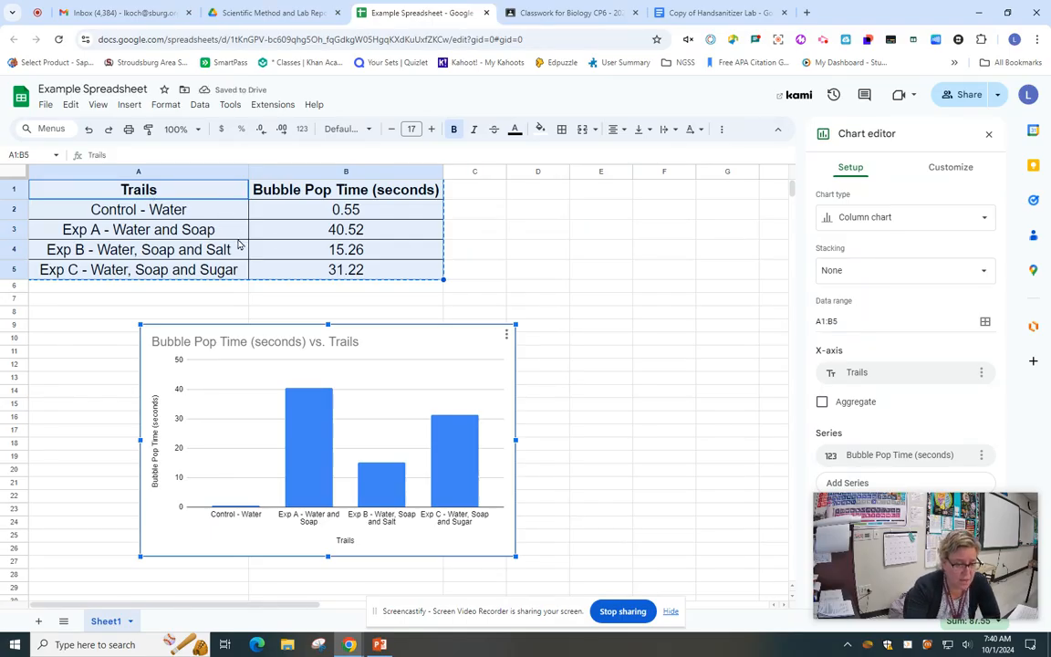
Step: Make the chart title bold and centre it above the chart
left_click(255, 345)
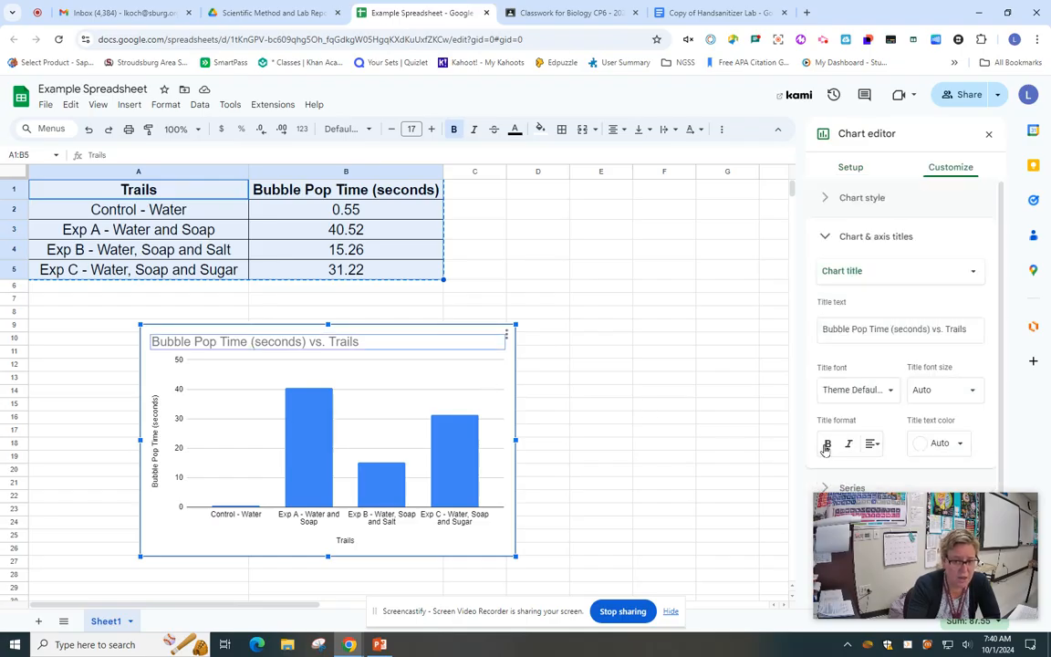
double_click(305, 343)
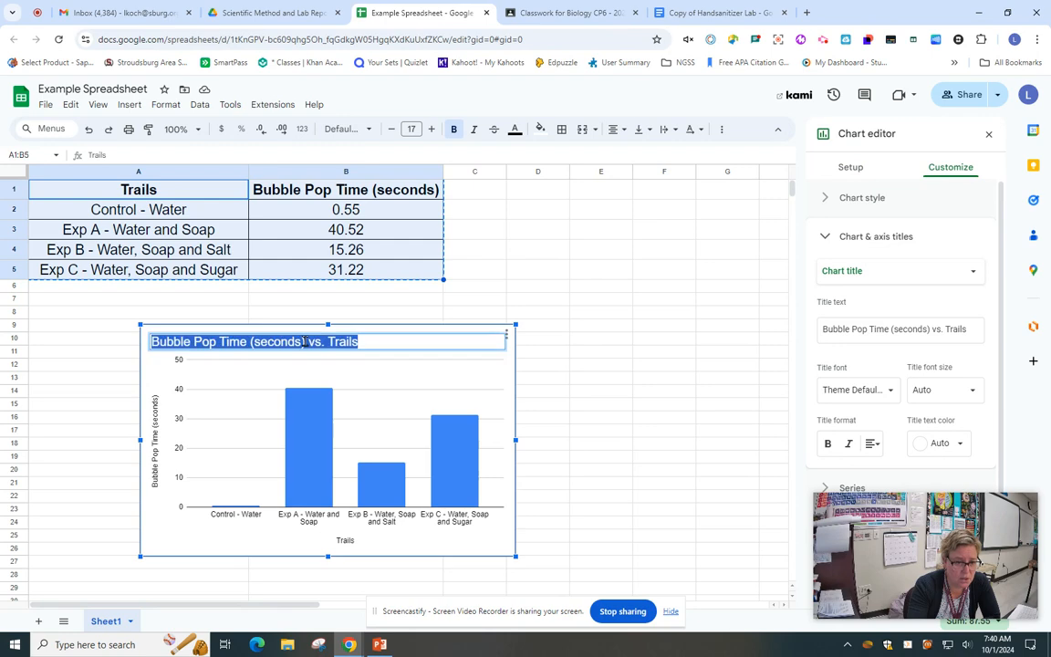
left_click(305, 342)
triple_click(304, 342)
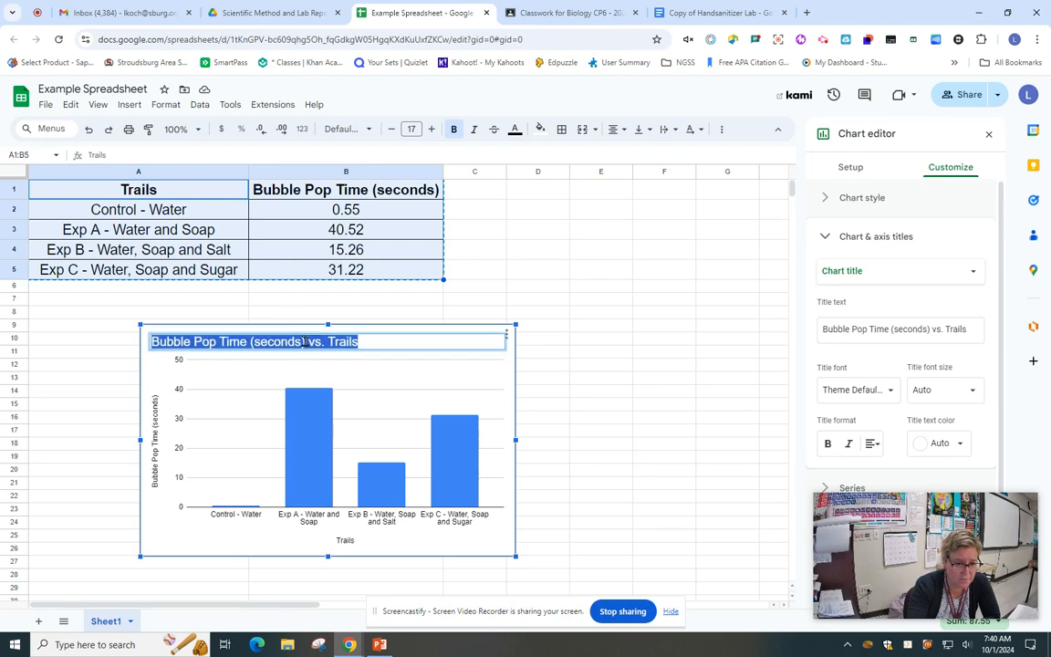
left_click(828, 447)
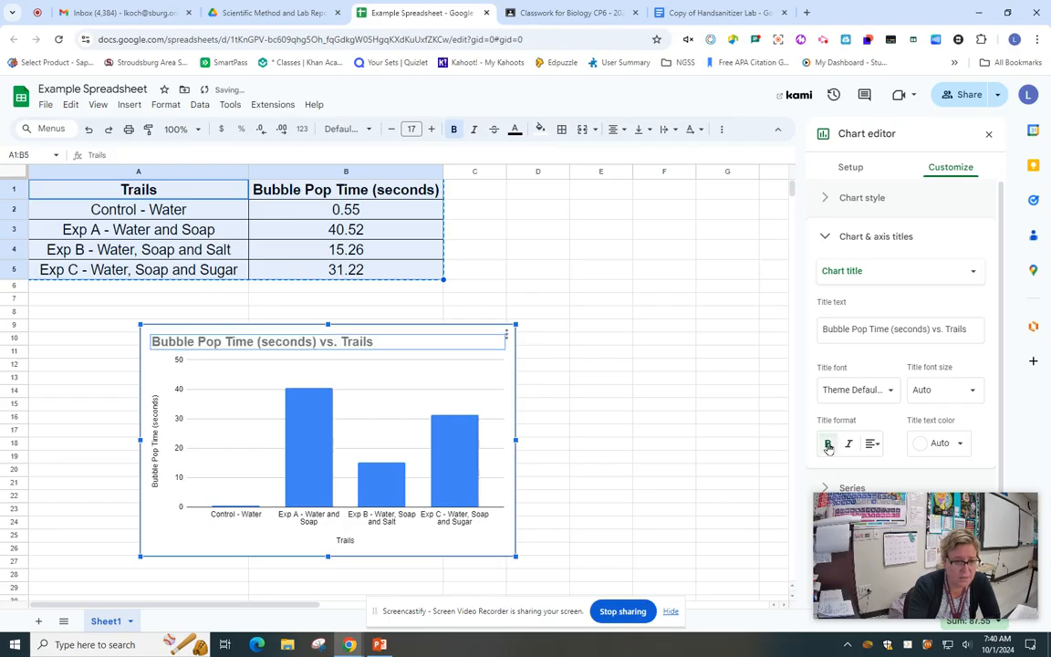
left_click(877, 445)
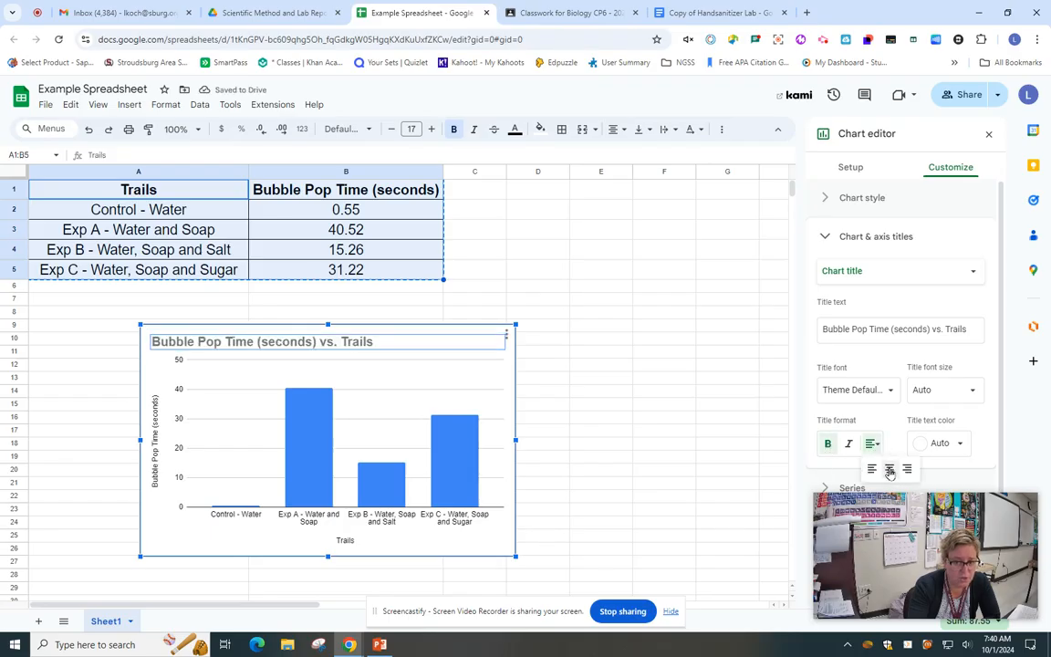
left_click(889, 468)
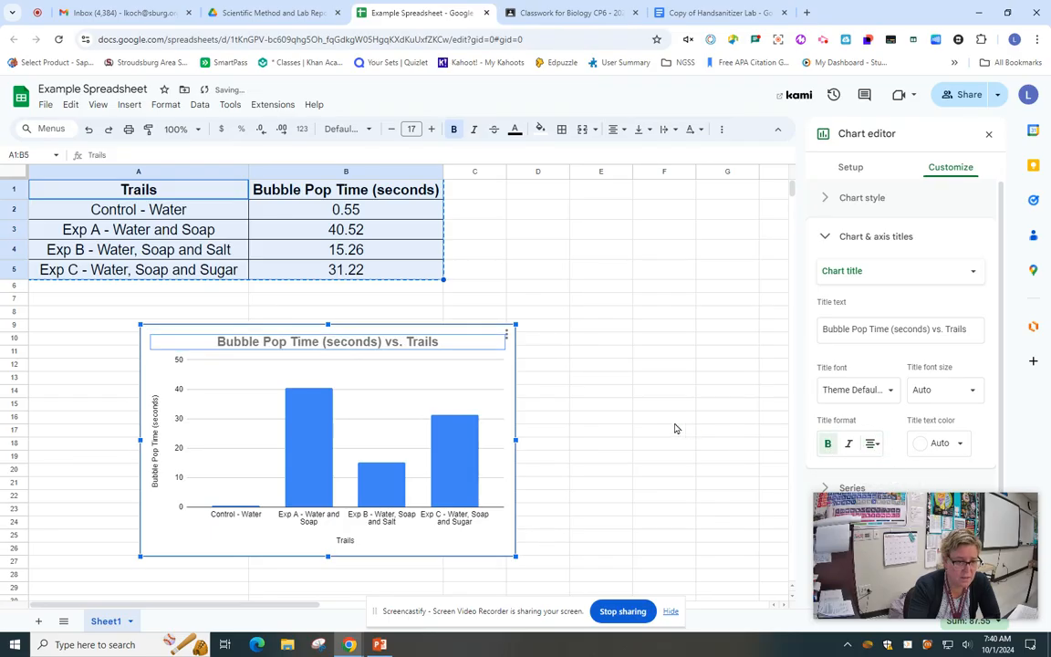
Step: Make the vertical axis title and the horizontal axis title of the chart bold
left_click(156, 446)
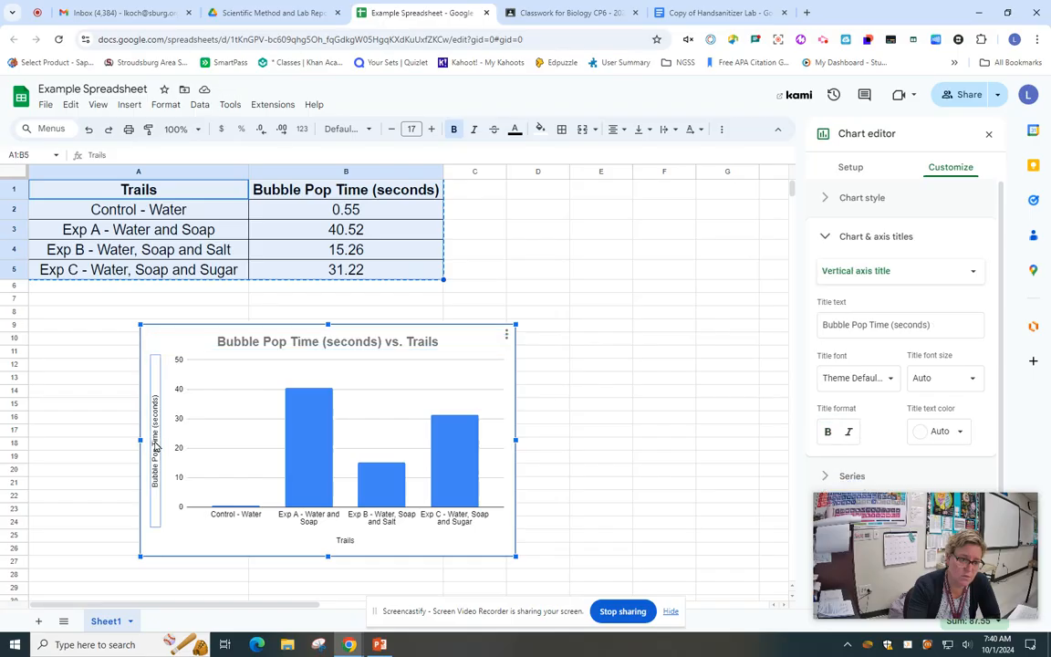
left_click(892, 325)
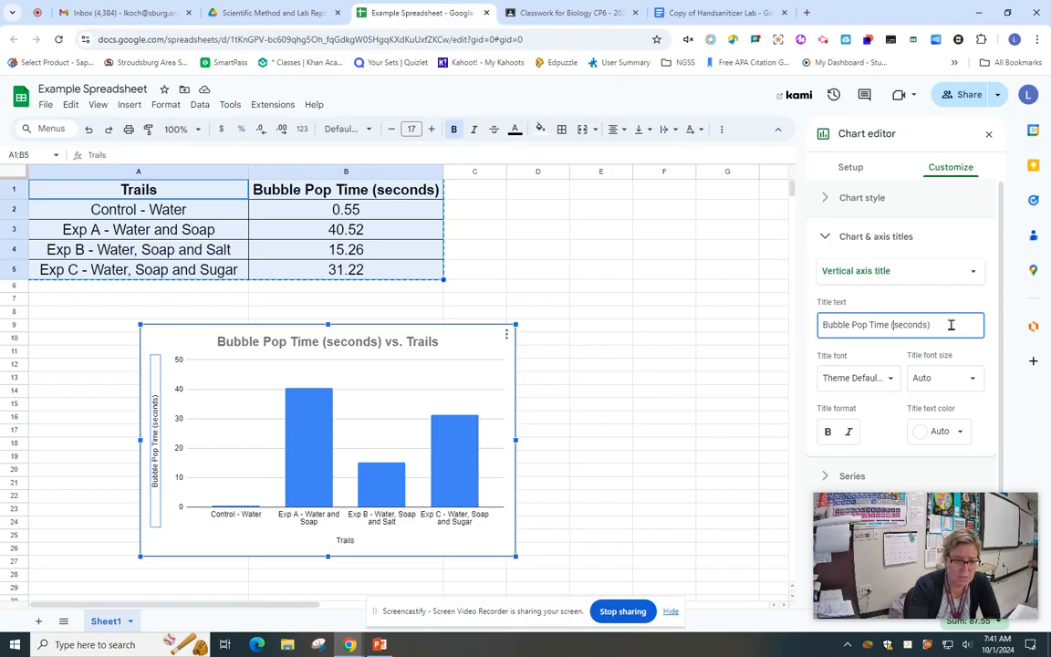
left_click(827, 431)
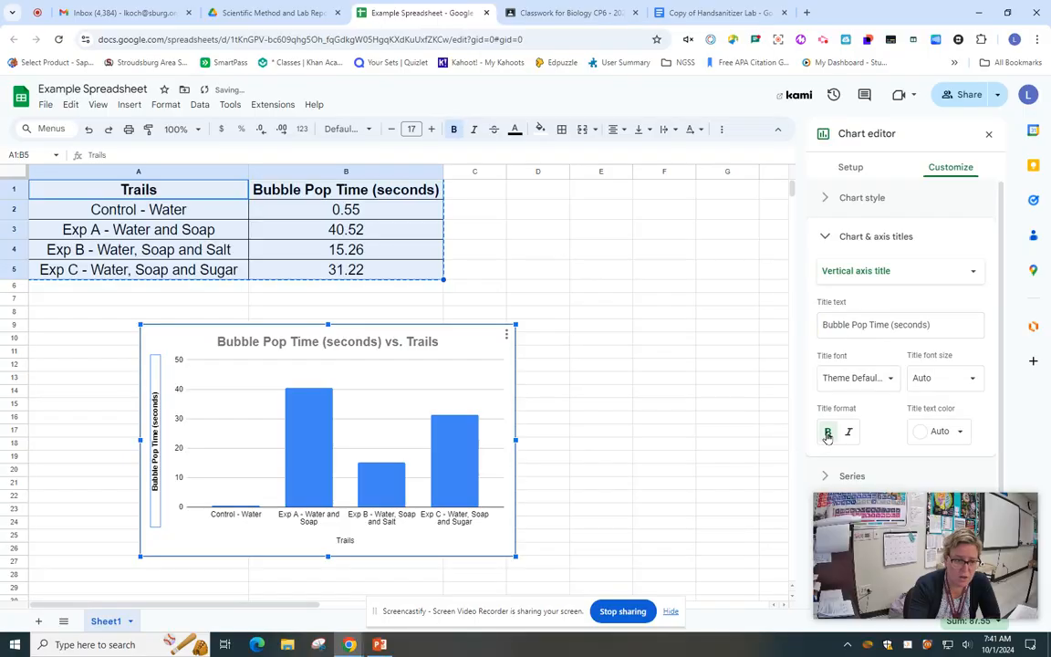
left_click(345, 540)
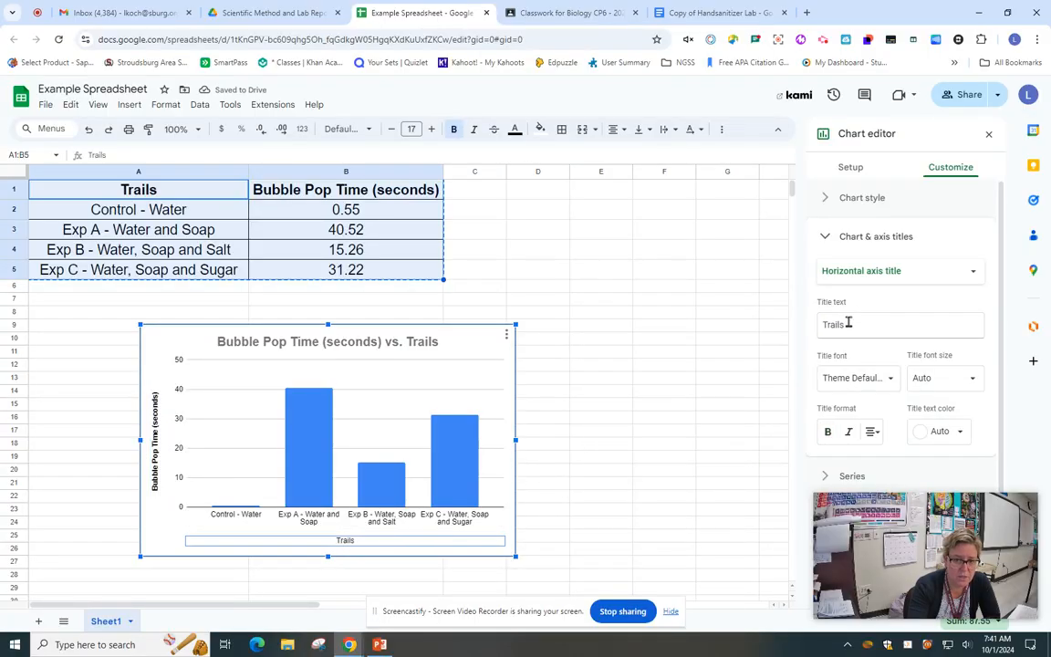
left_click(829, 433)
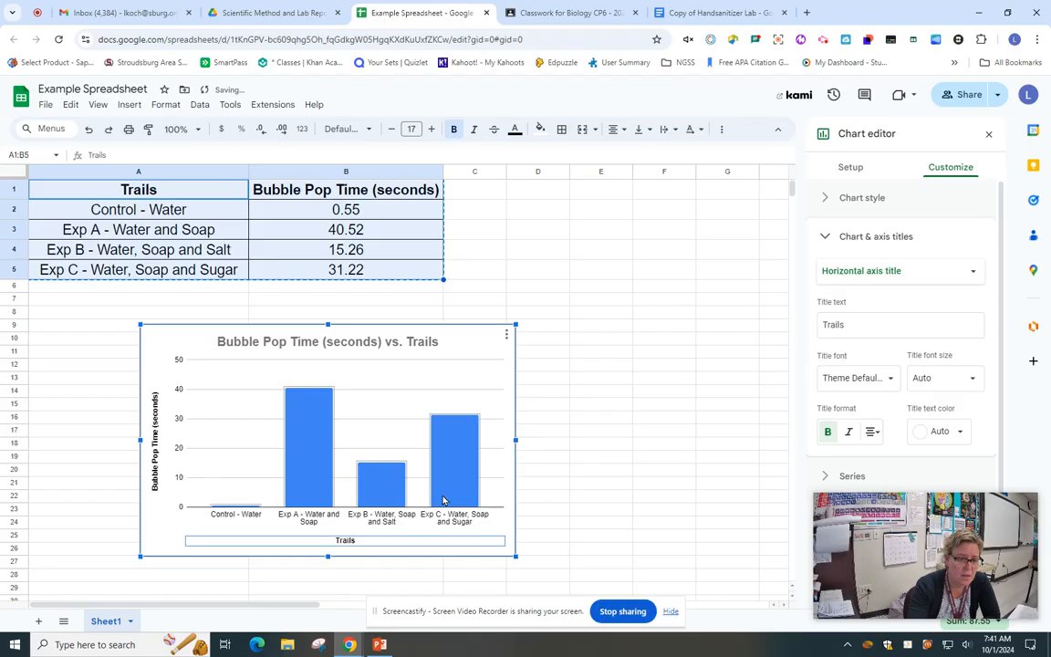
Step: Try the scatter chart type for the bubble pop time chart
left_click(245, 517)
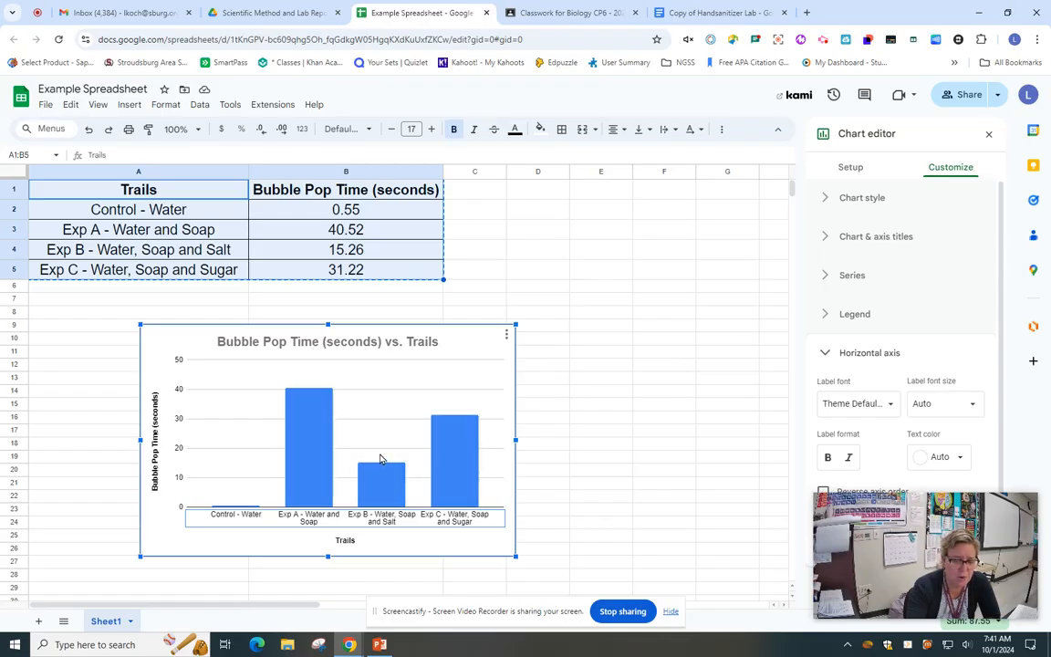
left_click(851, 169)
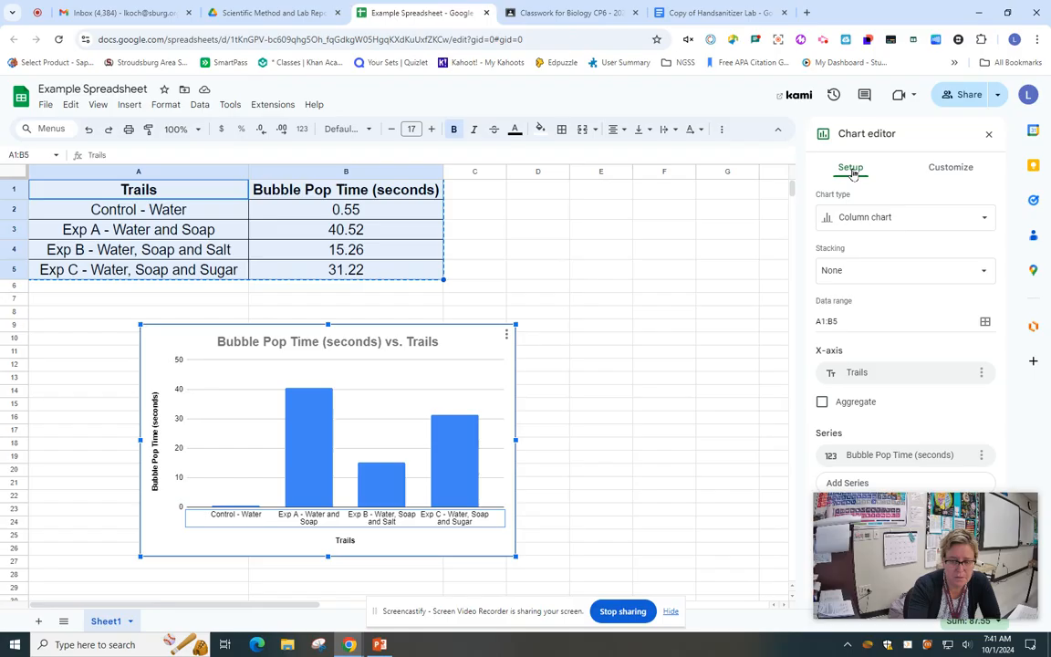
left_click(865, 219)
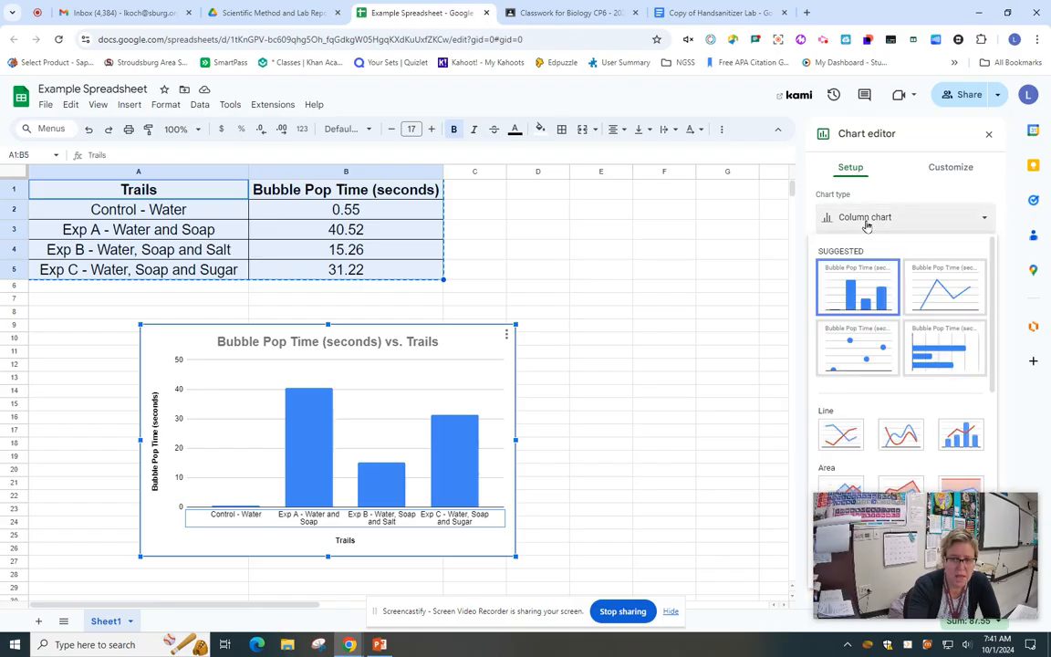
left_click(860, 348)
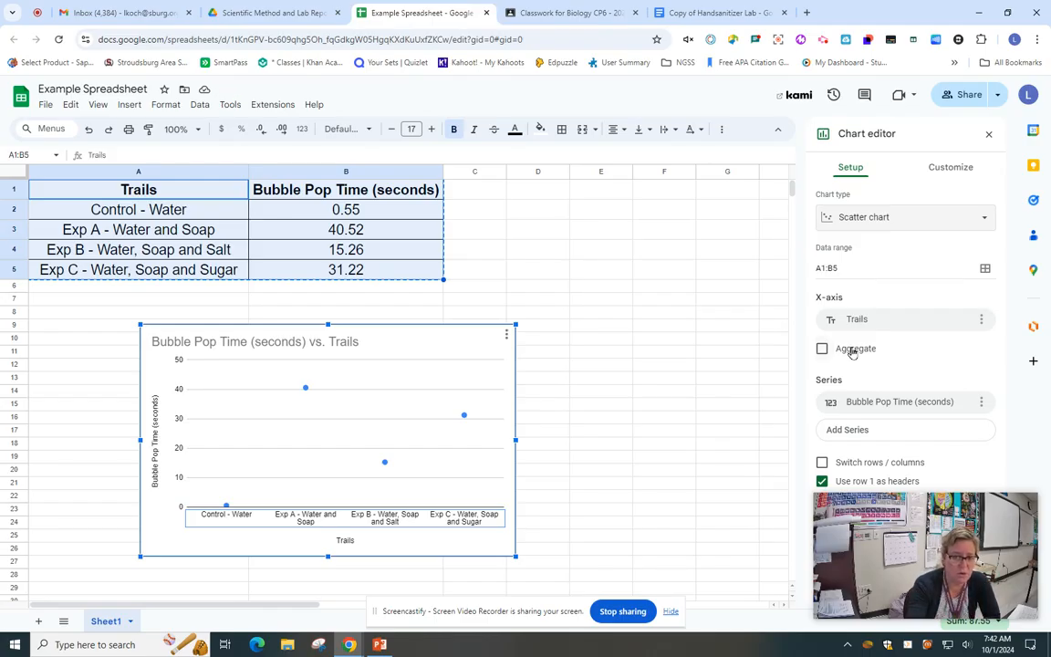
Step: Look through the other available chart types and set the chart back to a column chart
left_click(879, 221)
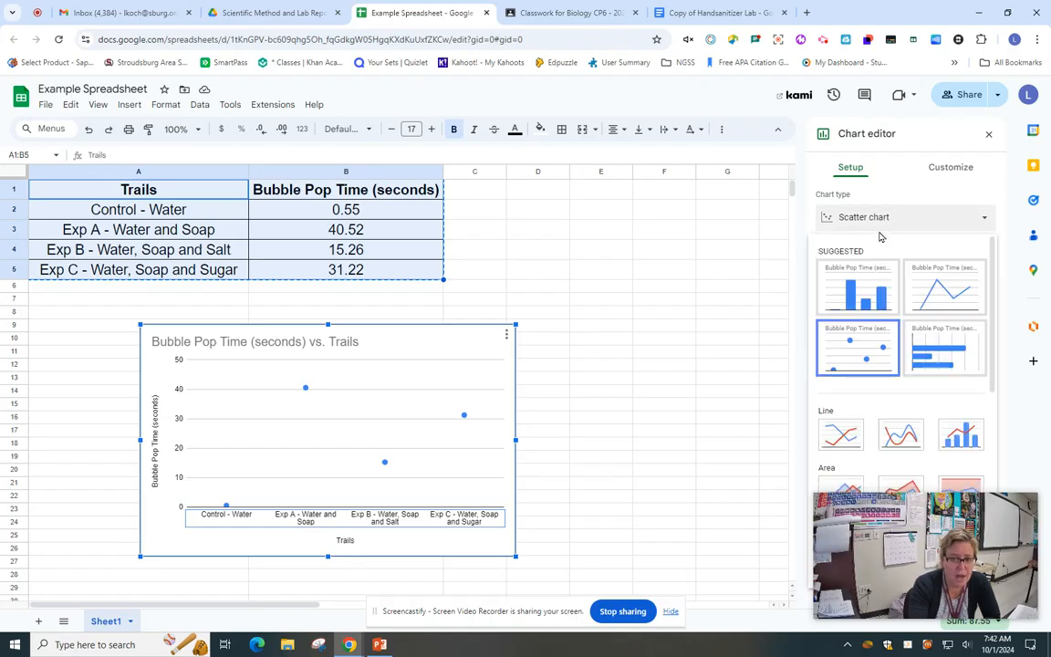
scroll(884, 364, "down", 3)
scroll(853, 367, "down", 3)
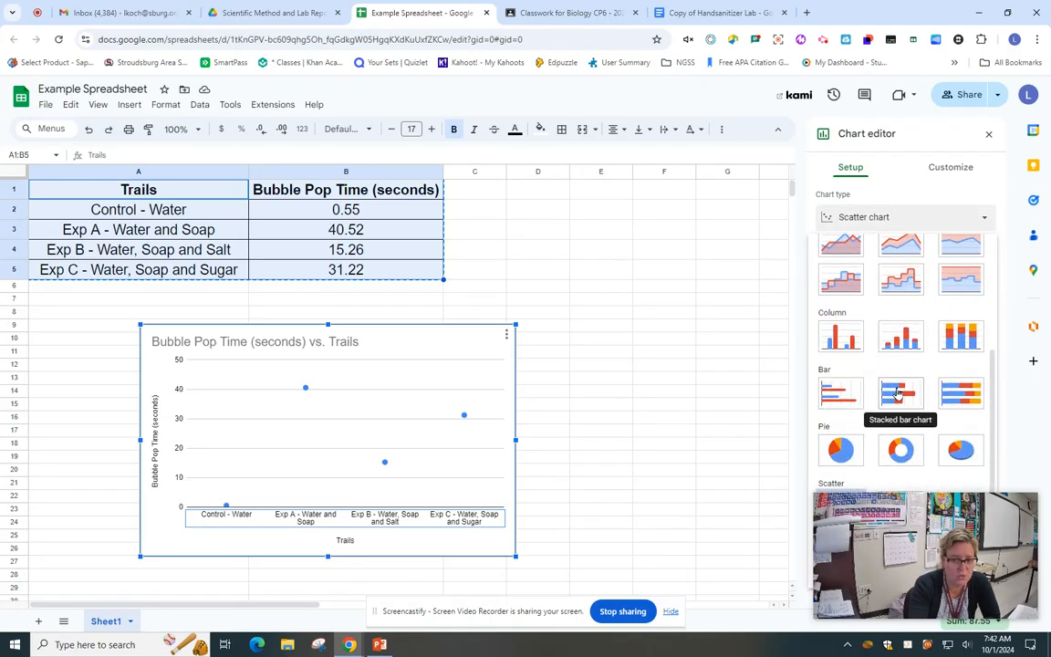
scroll(897, 392, "up", 3)
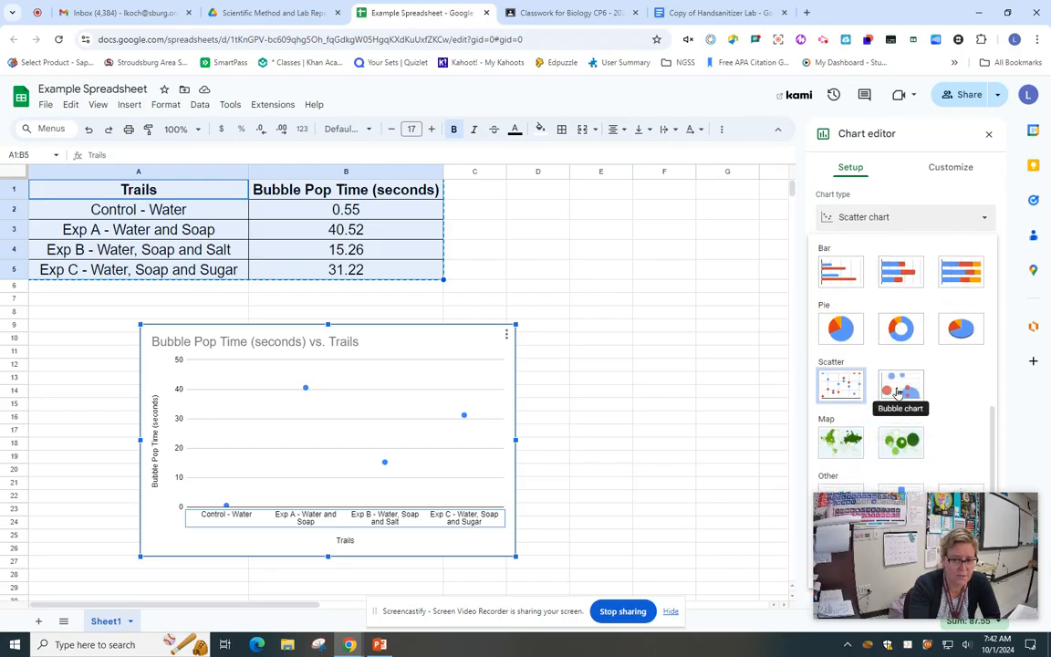
scroll(896, 392, "up", 2)
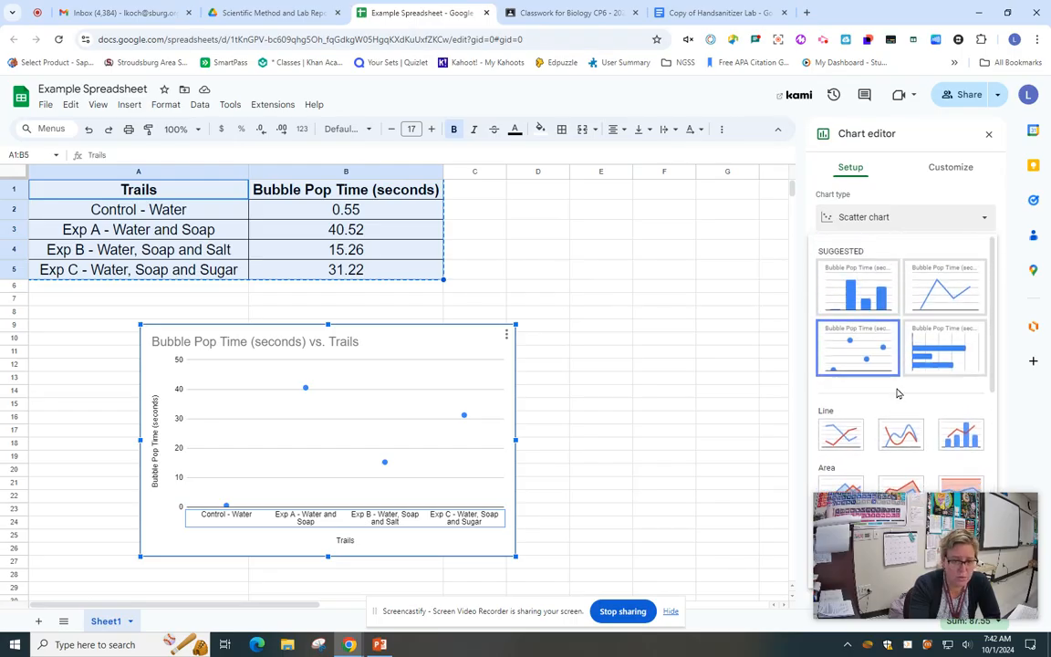
left_click(865, 294)
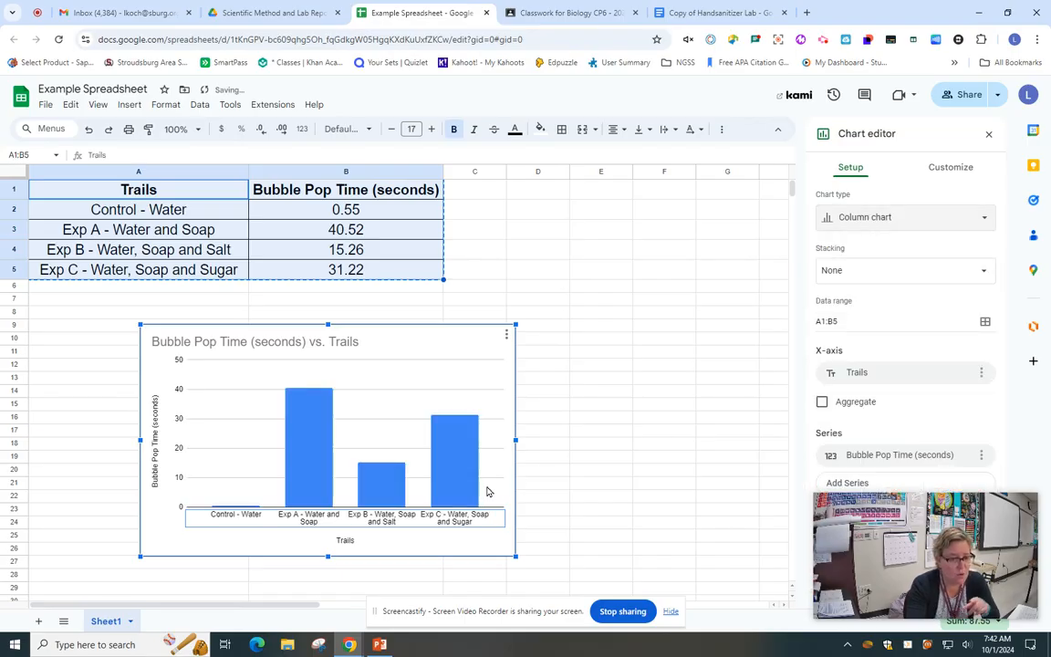
Step: Examine the formatting options for the chart's Bubble Pop Time (seconds) series, such as fill and line colour
left_click(451, 470)
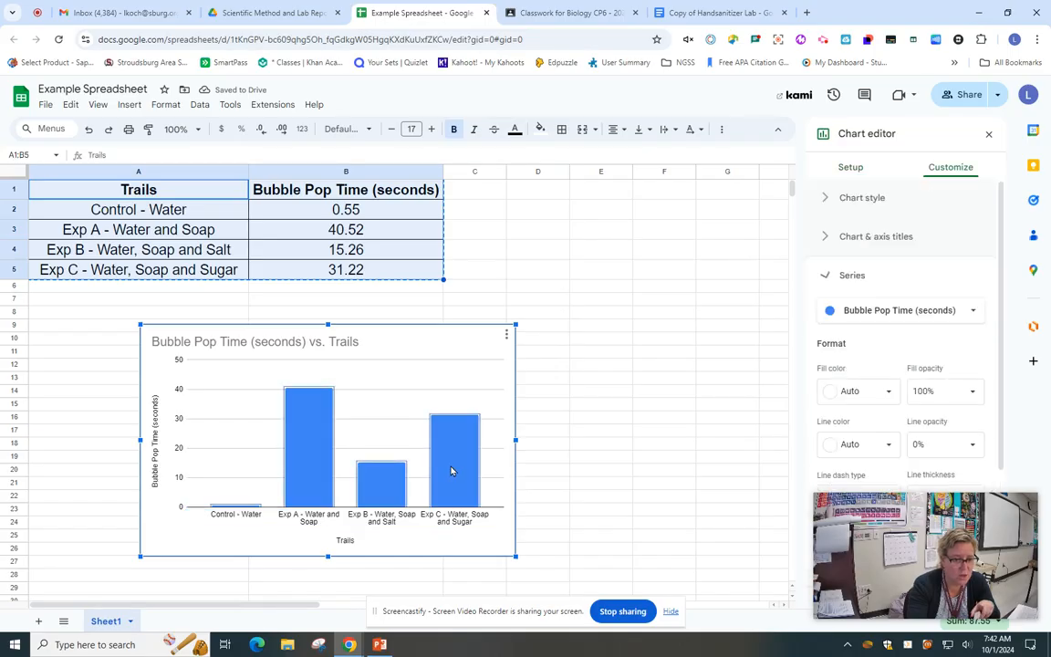
left_click(867, 313)
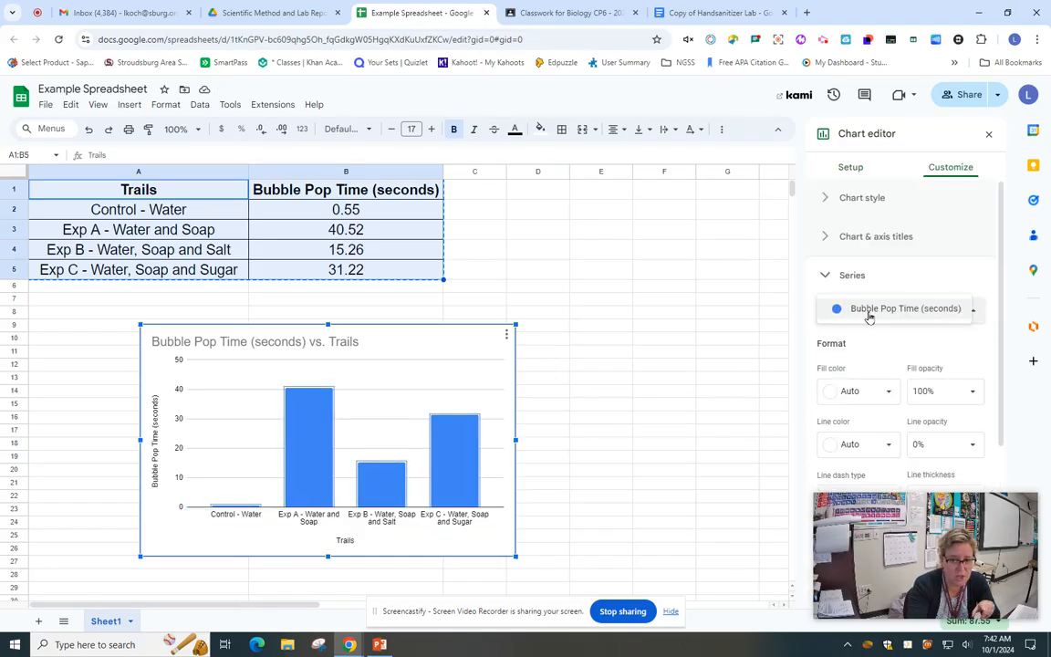
scroll(868, 391, "down", 1)
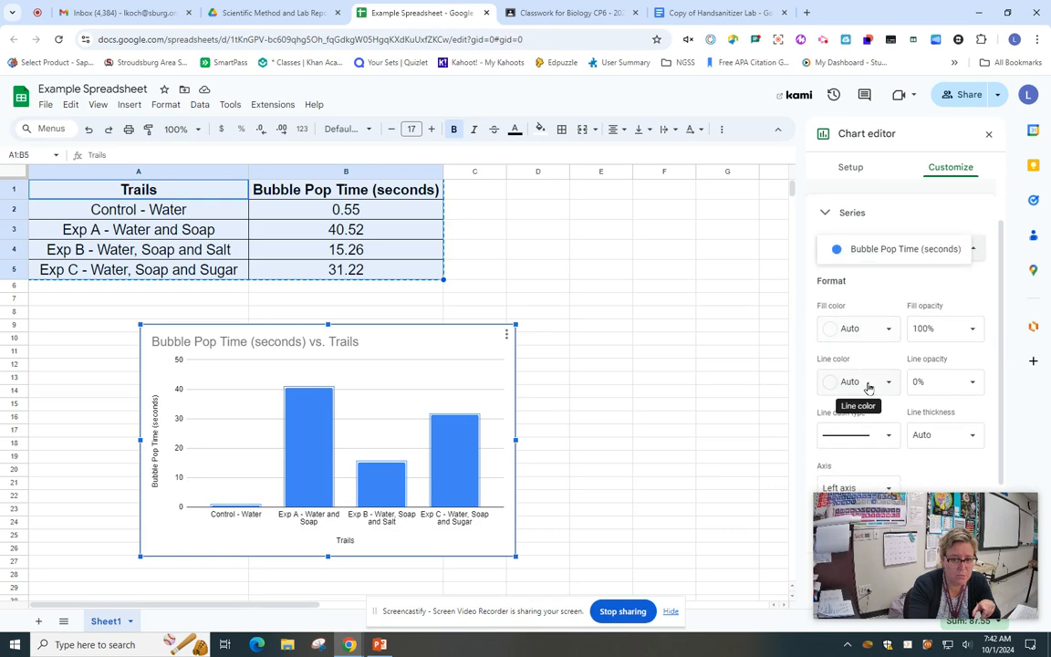
scroll(868, 386, "up", 1)
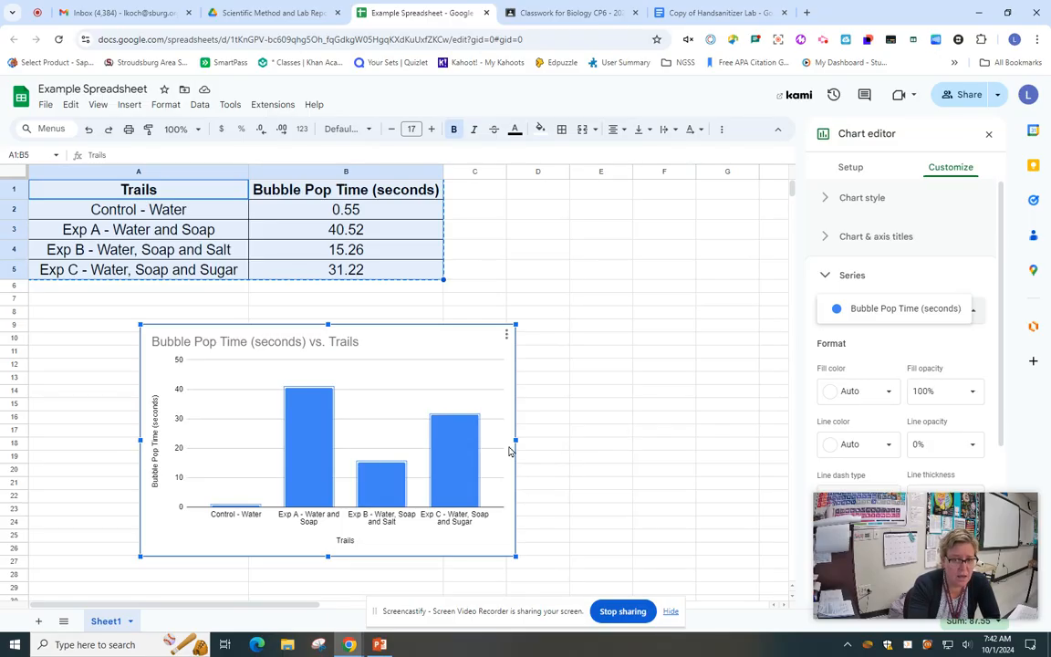
scroll(748, 358, "down", 2)
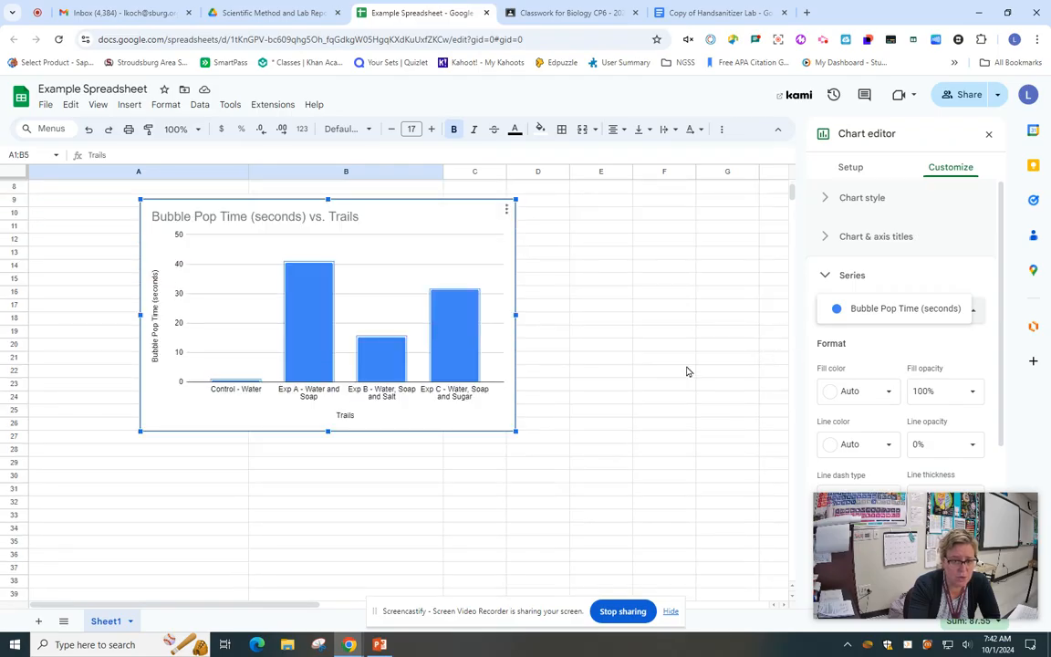
scroll(687, 368, "up", 2)
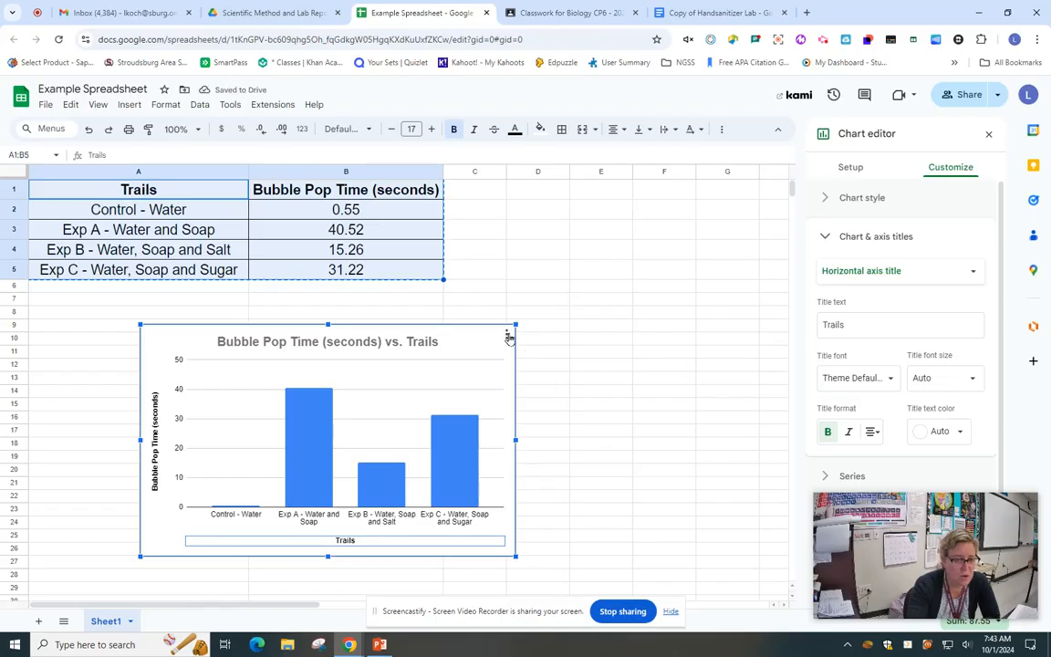
Step: Copy the bubble pop time chart and paste it below Graph 1 in the Copy of Handsanitizer Lab document, linked to the spreadsheet
left_click(507, 336)
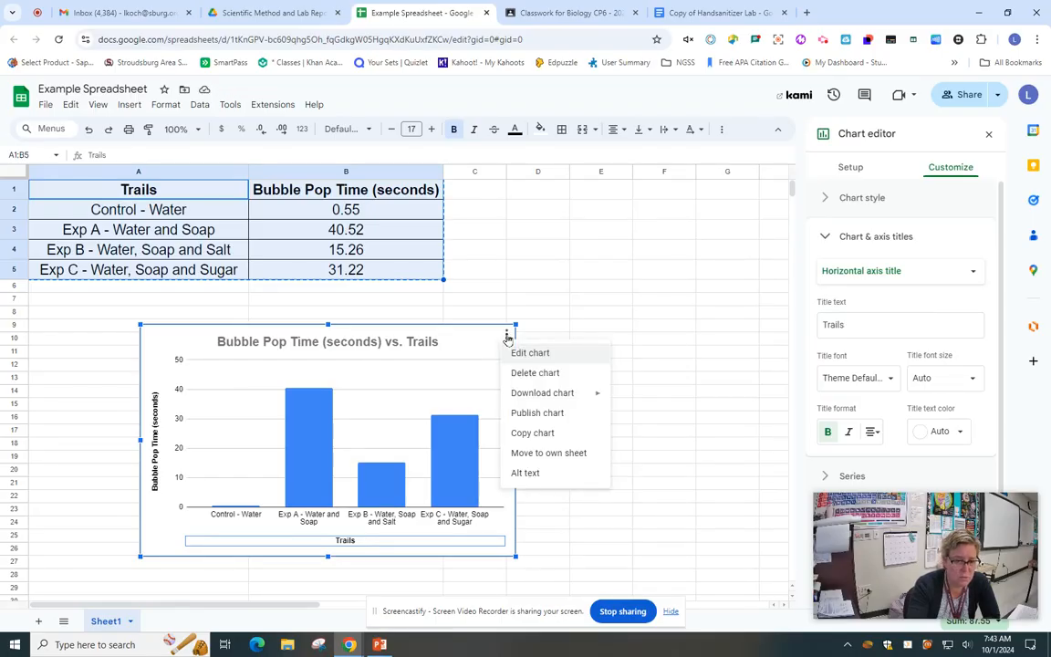
left_click(532, 433)
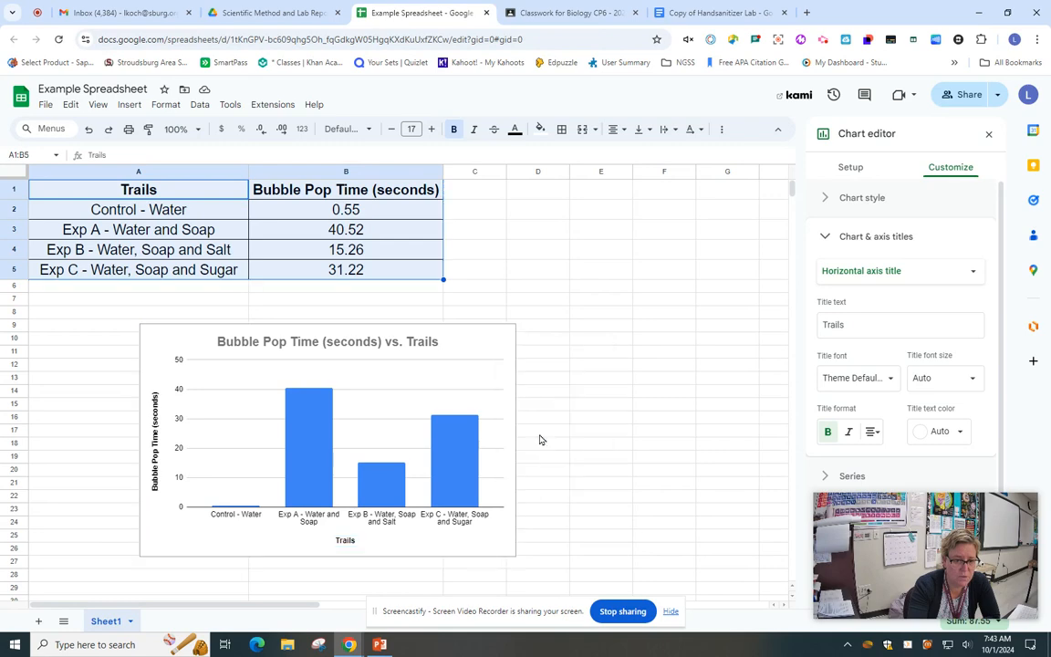
left_click(714, 14)
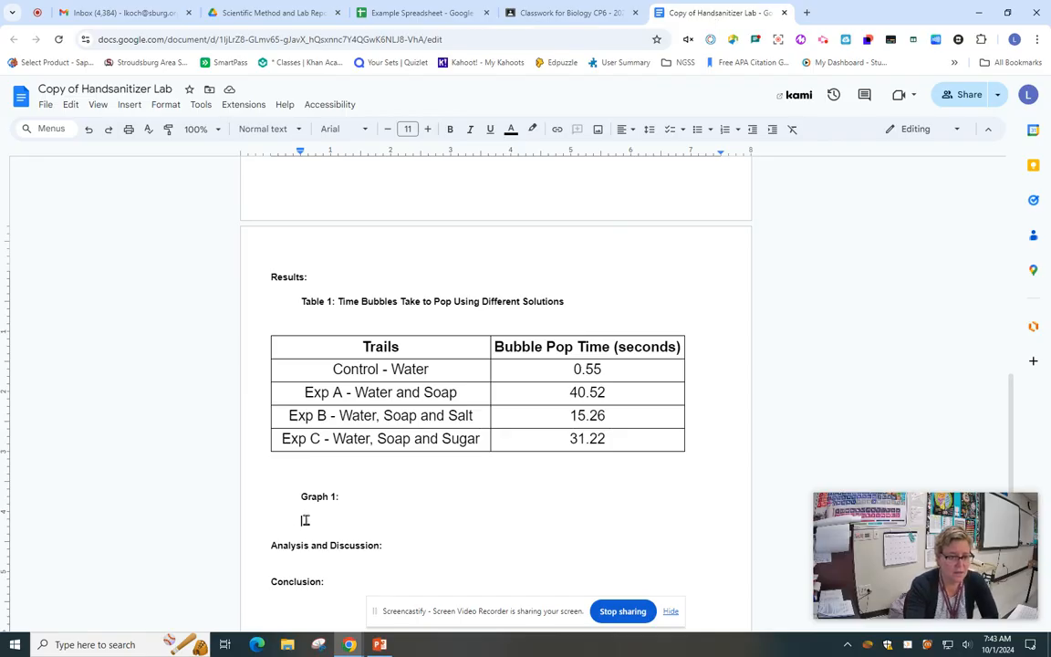
key("ctrl+v")
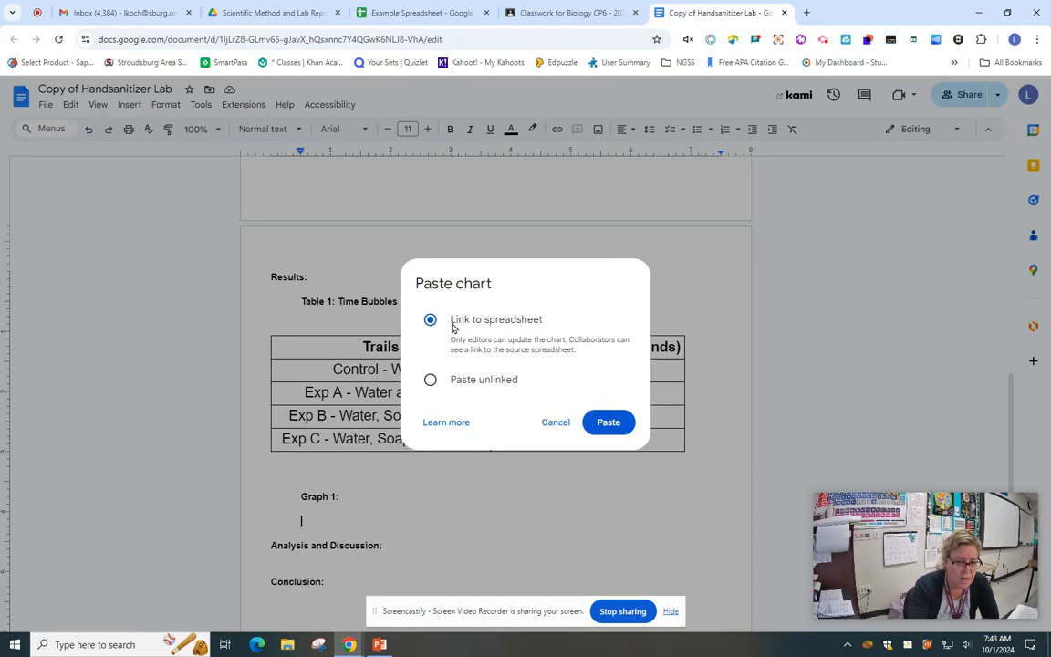
left_click(608, 422)
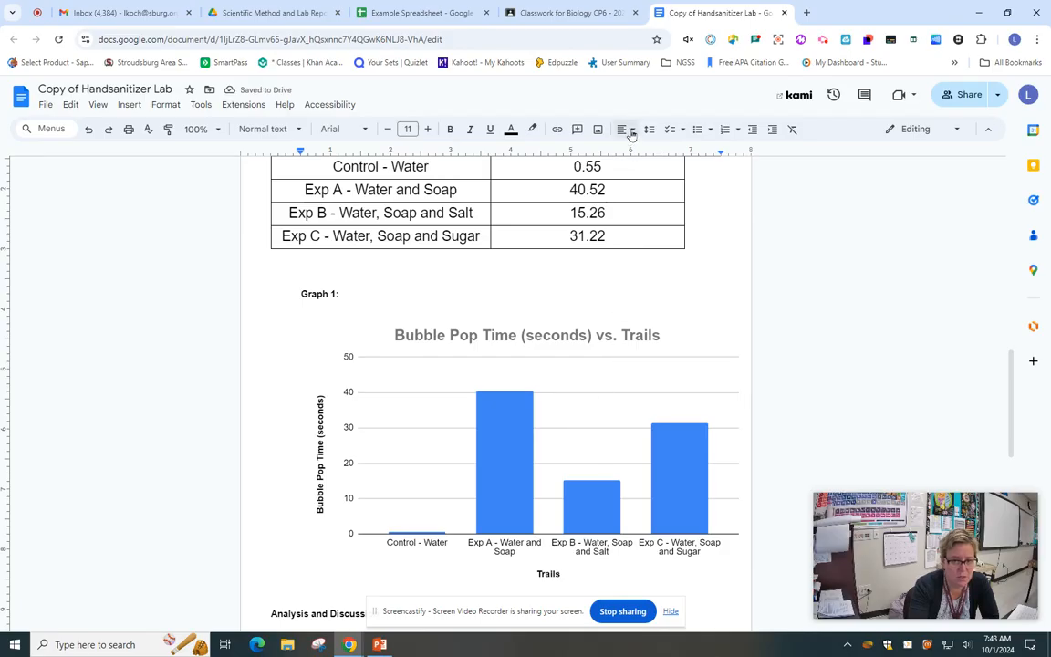
Step: Shrink the pasted chart proportionally to fit within the page margins and centre-align it
left_click(523, 438)
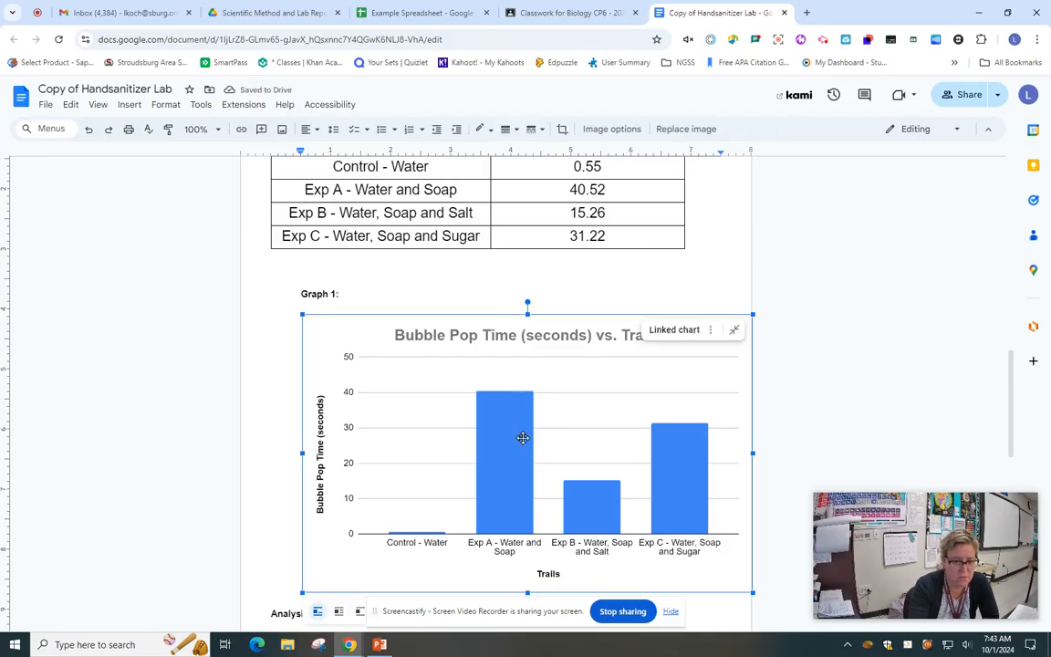
left_click_drag(753, 314, 670, 346)
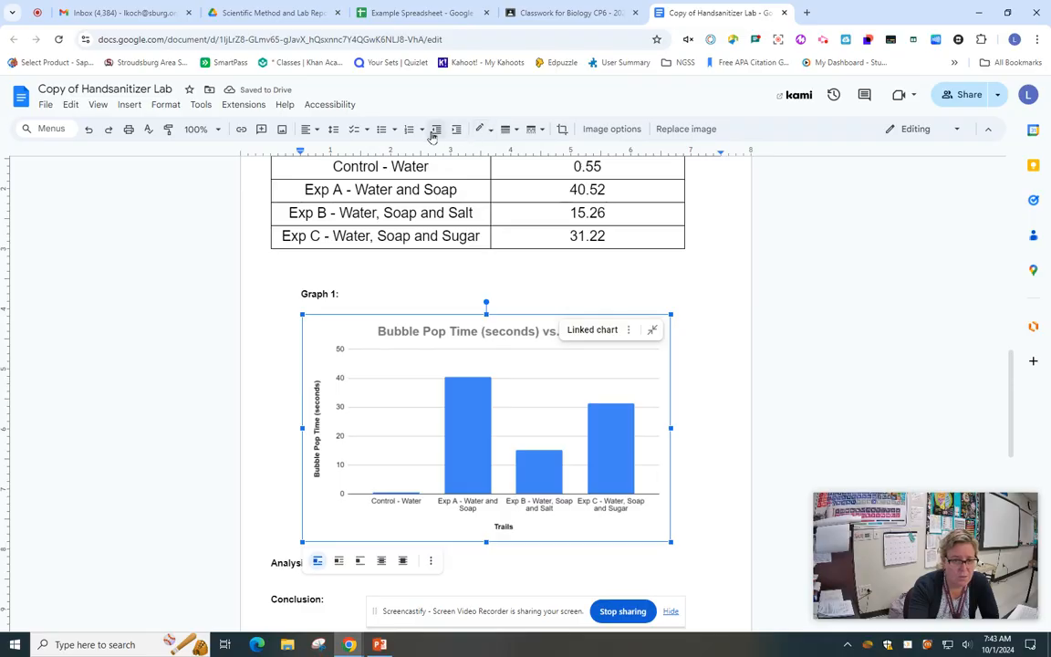
left_click(308, 130)
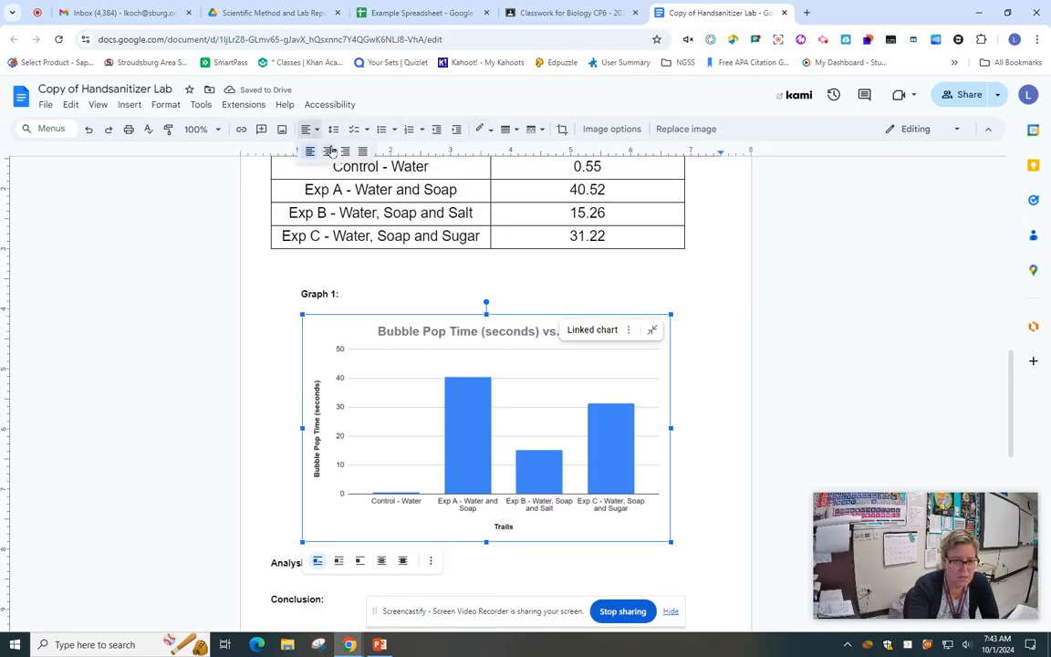
left_click(329, 151)
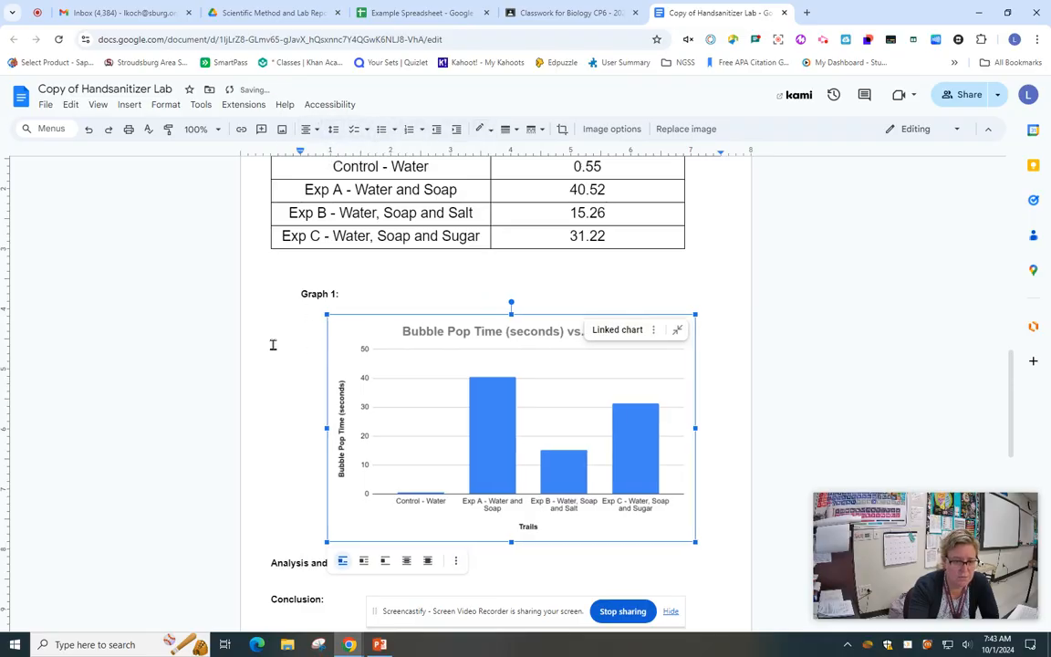
Step: Place the text cursor at the end of the Analysis and Discussion heading below the chart
left_click(340, 294)
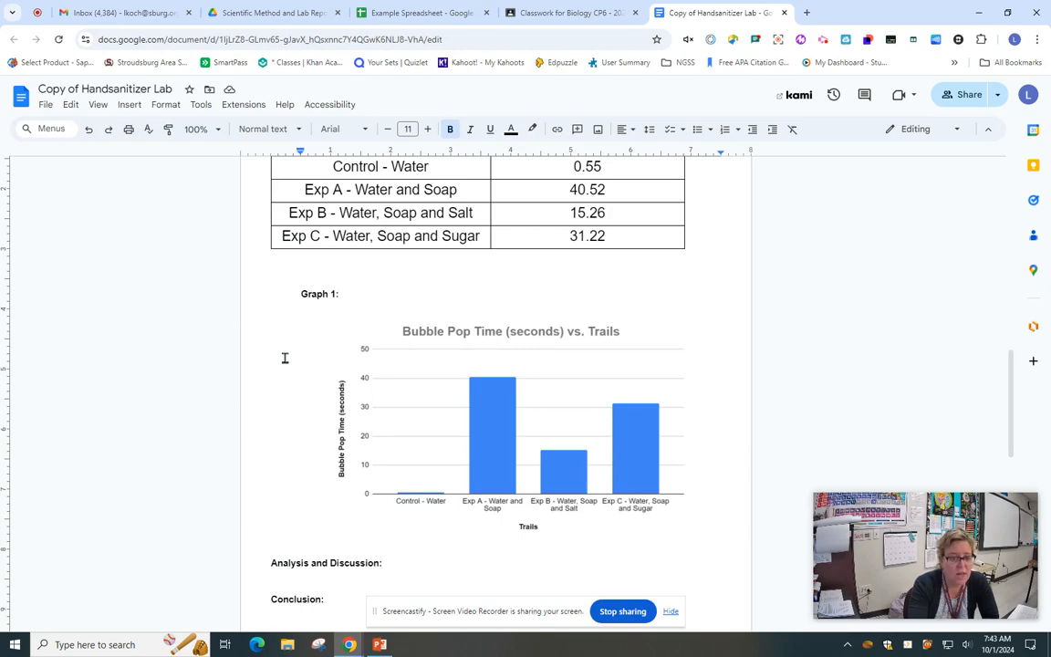
scroll(285, 358, "down", 2)
left_click(397, 439)
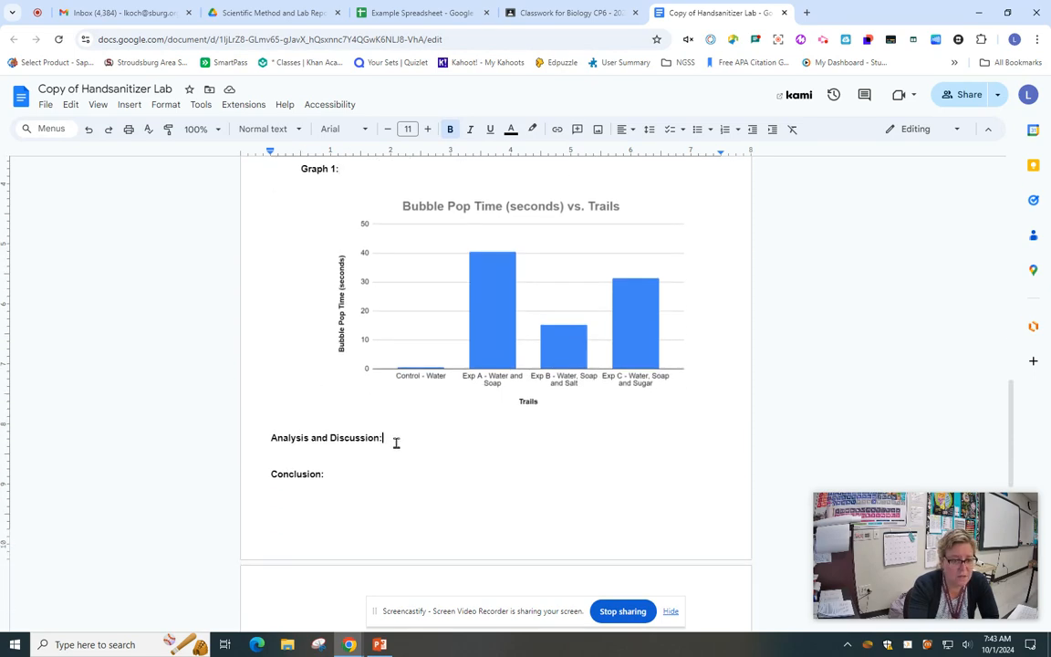